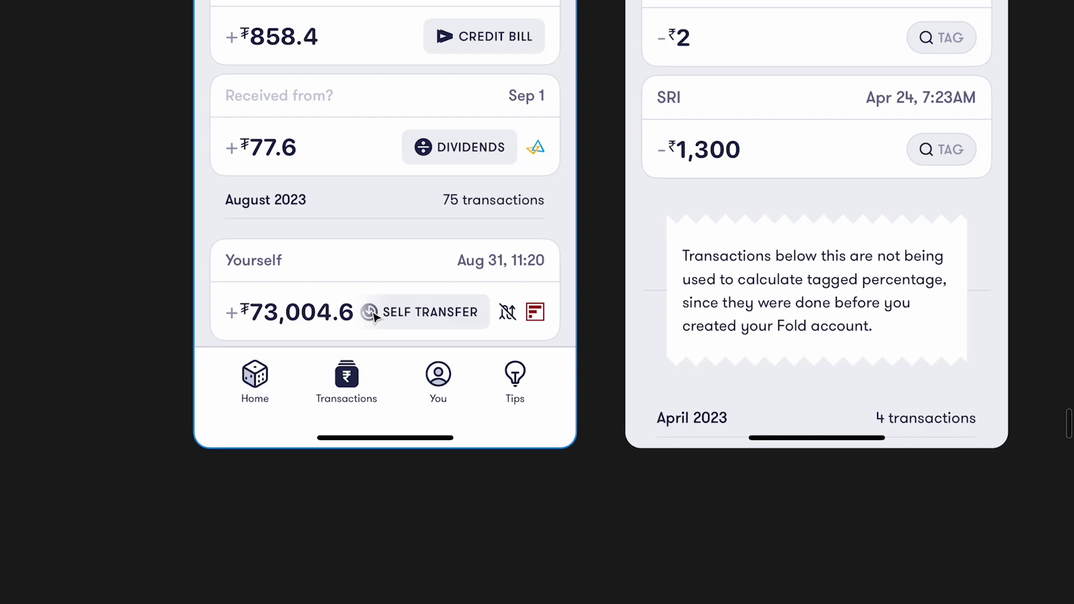
# Set the attribute list highlighting Date, Time and Value and its Paid transaction card to 100% opacity.
pyautogui.scroll(6, 374, 317)
pyautogui.hscroll(4, 374, 317)
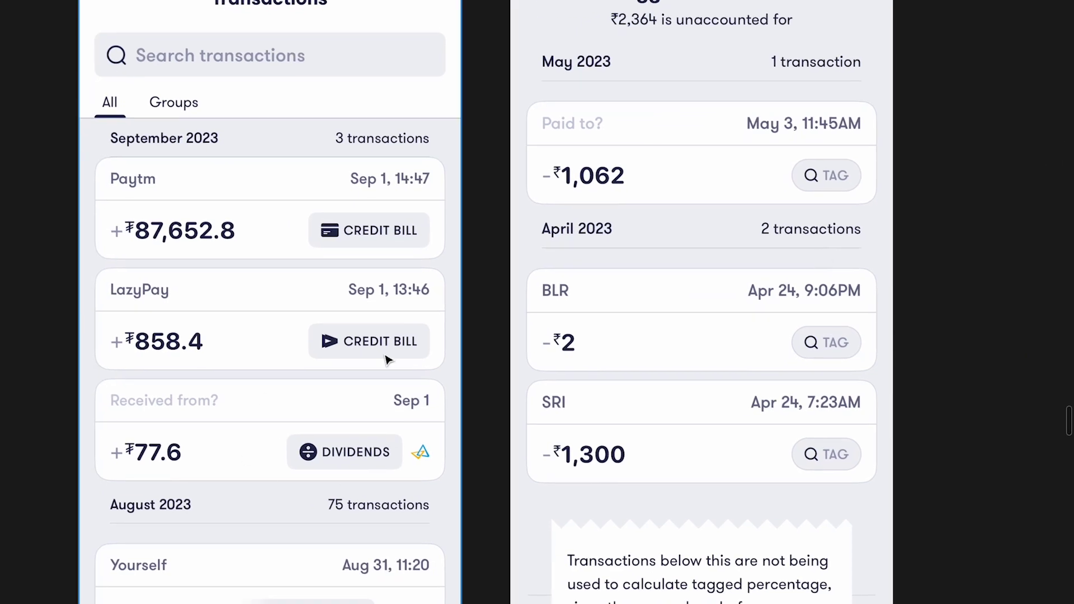
pyautogui.scroll(-2, 341, 419)
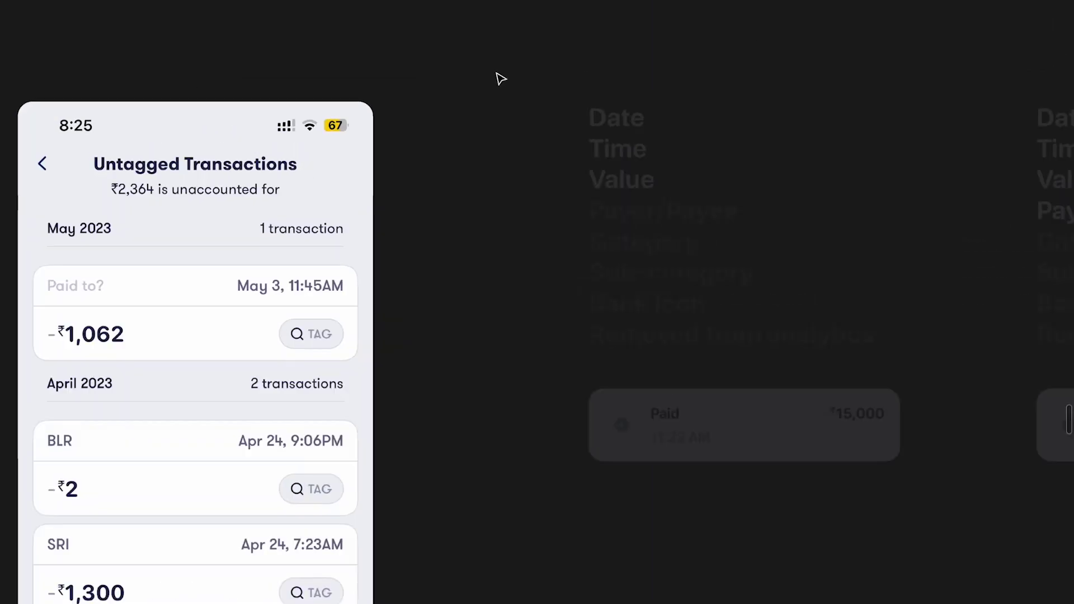
pyautogui.moveTo(500, 78); pyautogui.dragTo(811, 451)
pyautogui.hotkey('shift', '0')
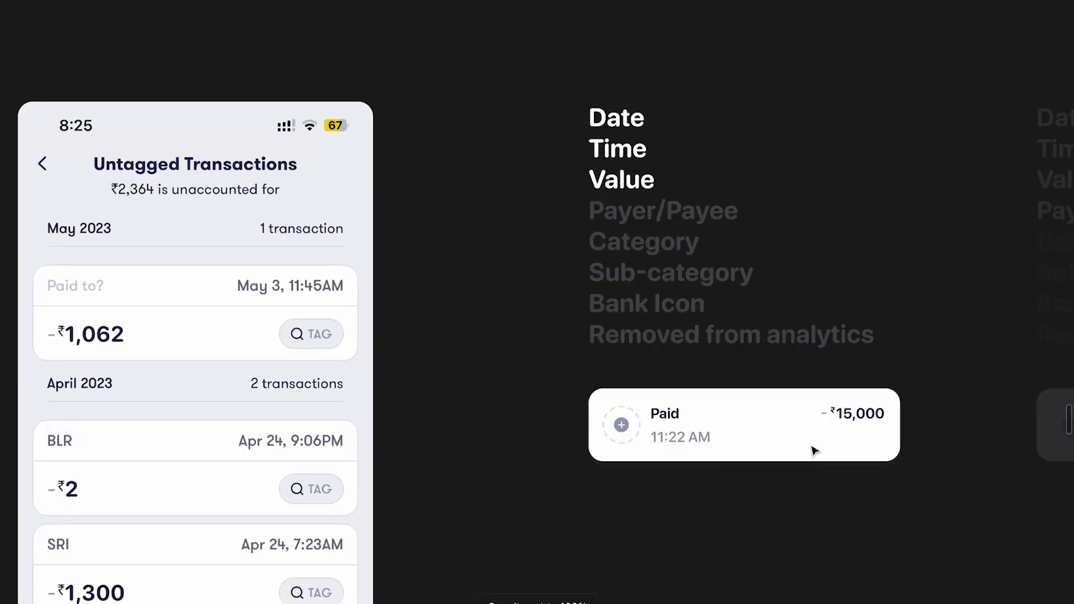
pyautogui.scroll(3, 786, 360)
pyautogui.click(787, 357)
pyautogui.hscroll(2, 787, 357)
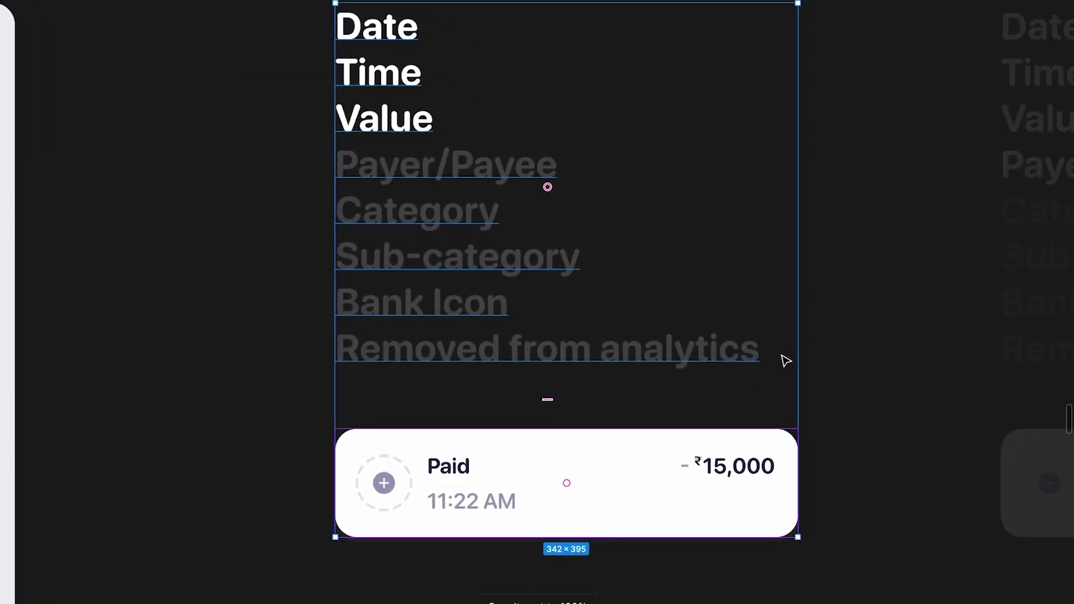
pyautogui.scroll(-1, 787, 360)
pyautogui.click(851, 396)
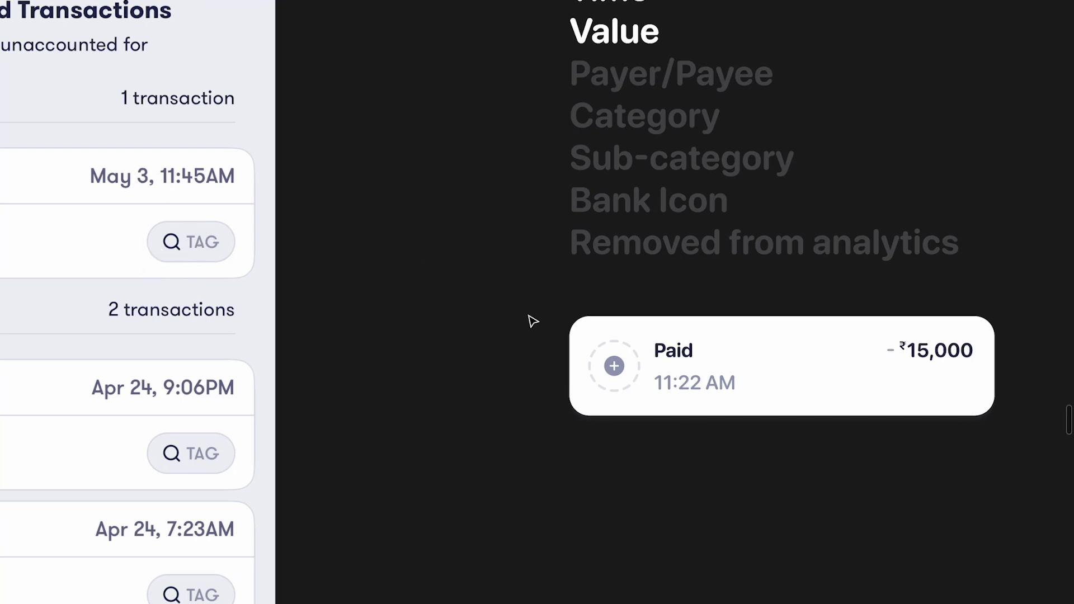
# Compare the Paid card and its attribute list with the existing Transactions and Untagged Transactions screens.
pyautogui.hscroll(2, 560, 330)
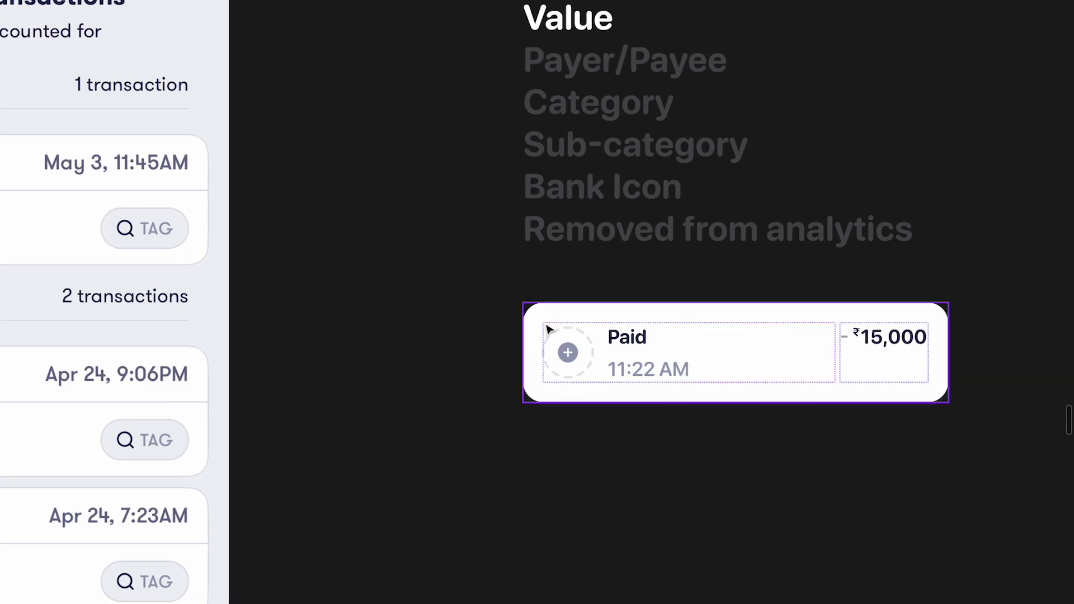
pyautogui.hscroll(3, 582, 350)
pyautogui.scroll(3, 558, 173)
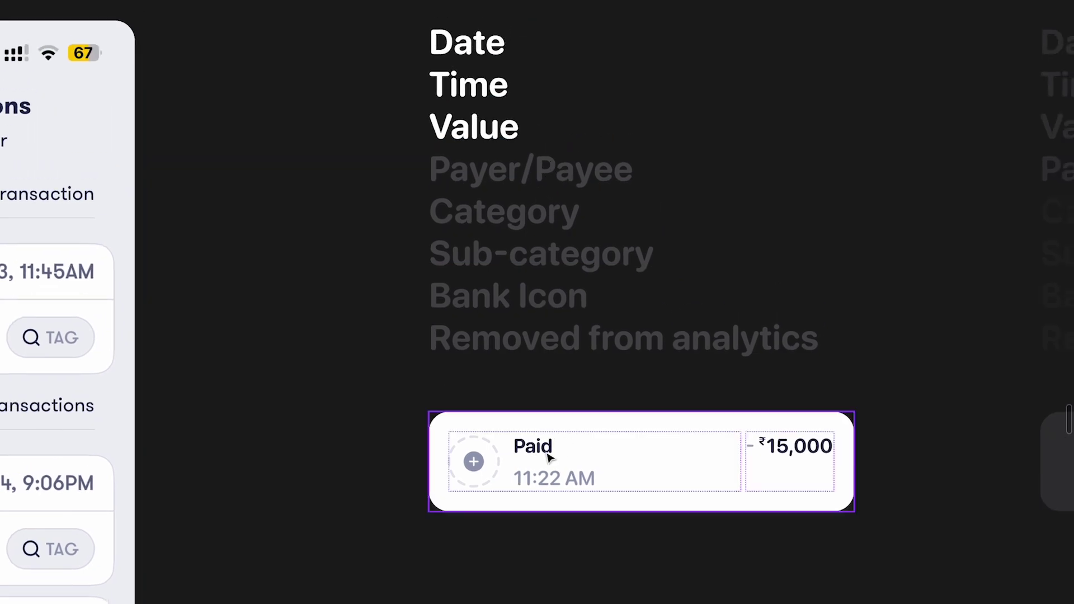
pyautogui.hscroll(-10, 548, 456)
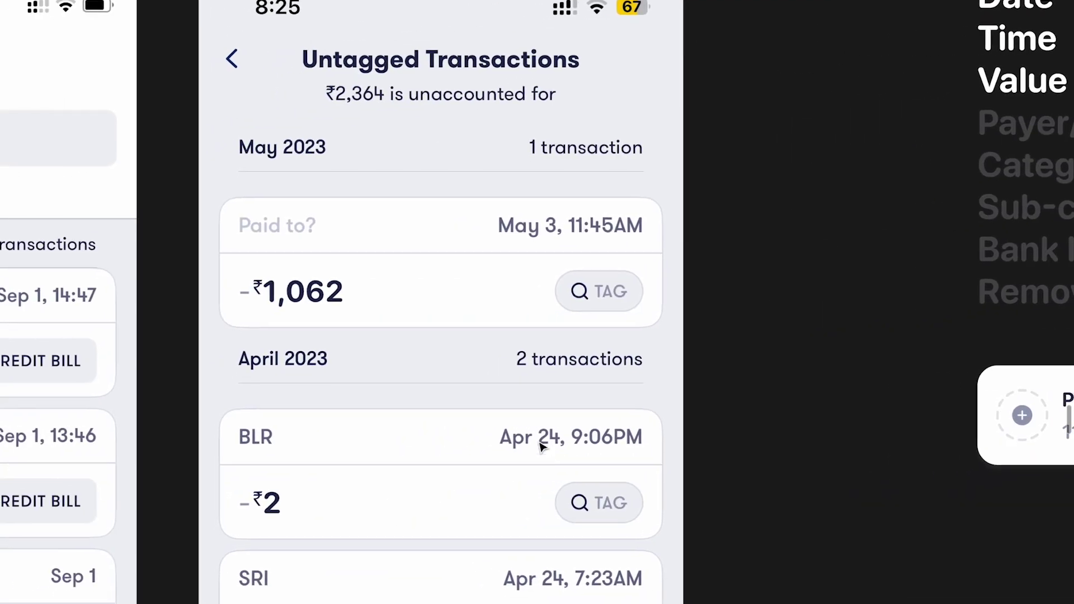
pyautogui.hscroll(8, 342, 208)
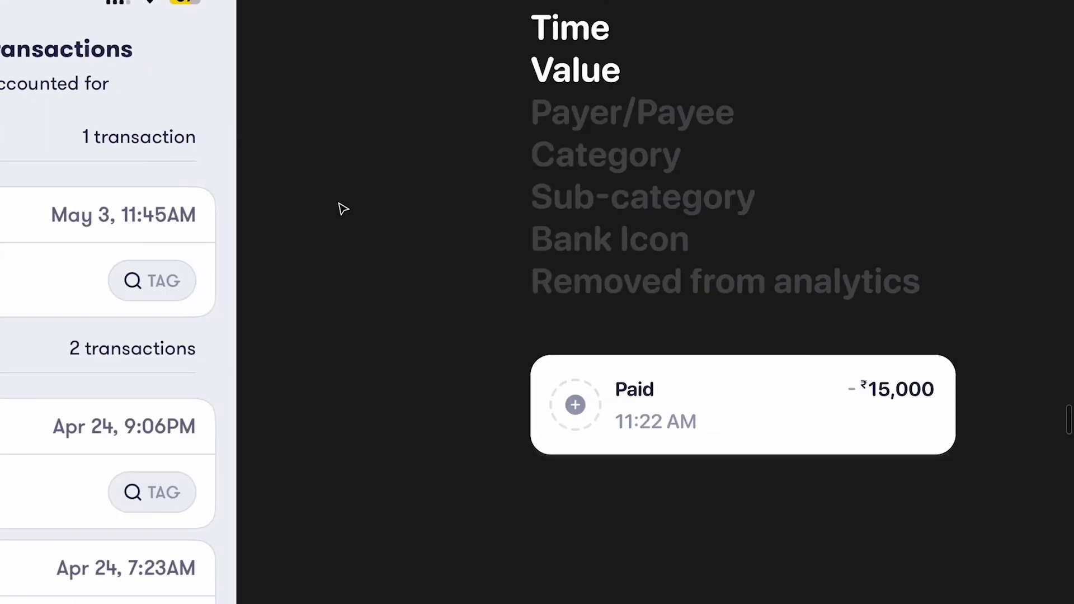
pyautogui.scroll(2, 593, 413)
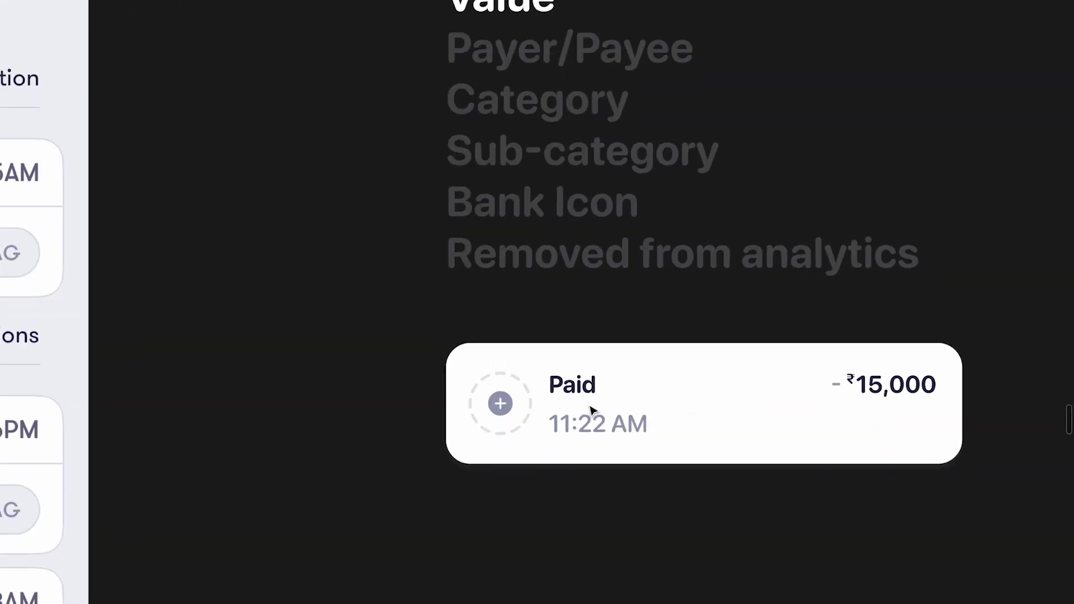
pyautogui.scroll(1, 592, 412)
pyautogui.scroll(3, 513, 117)
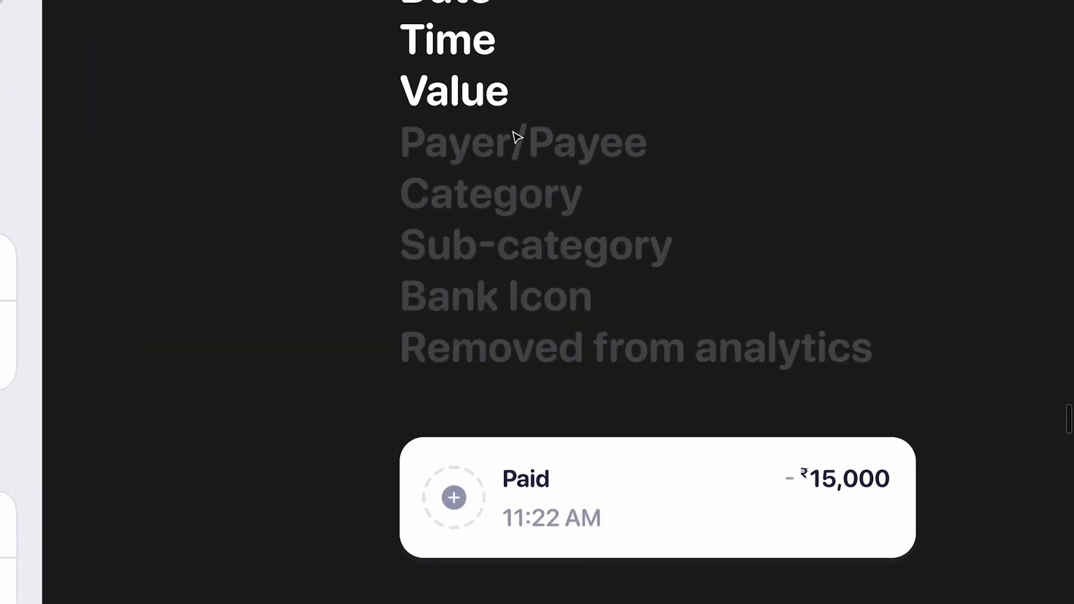
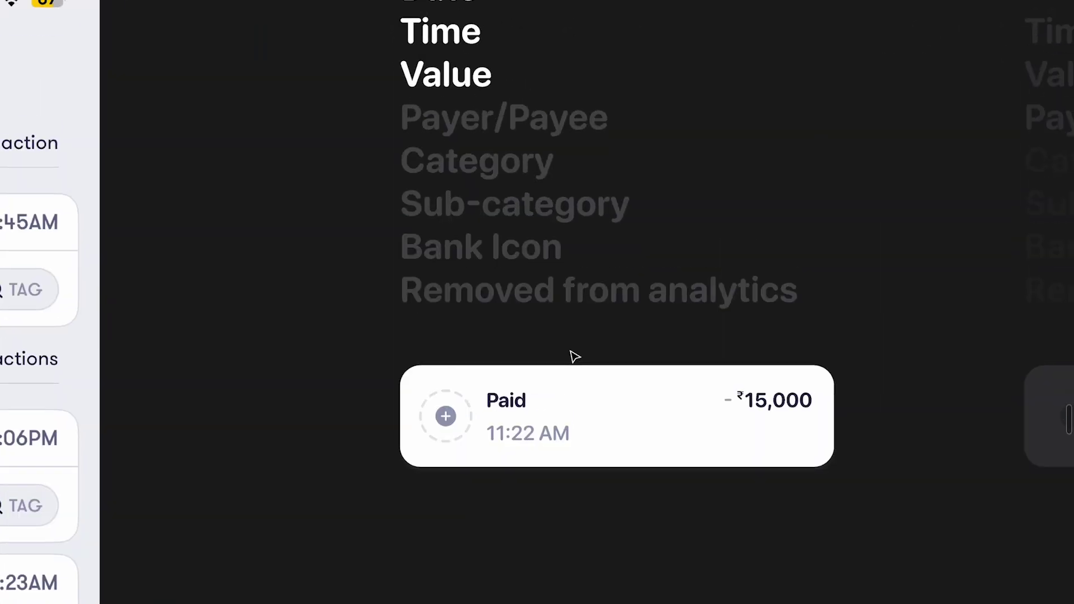
pyautogui.click(597, 436)
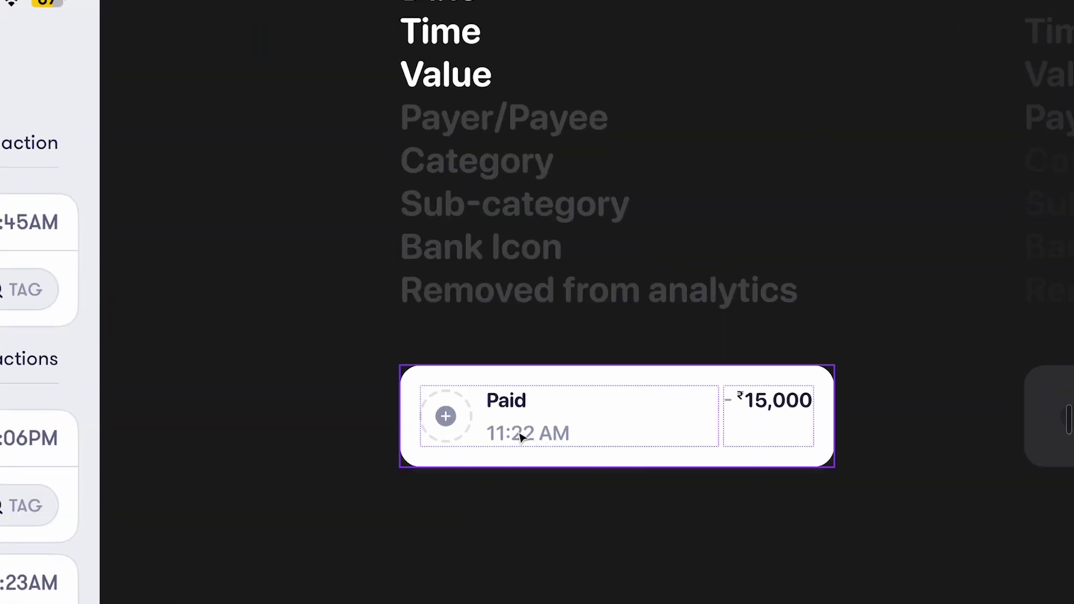
pyautogui.scroll(2, 551, 434)
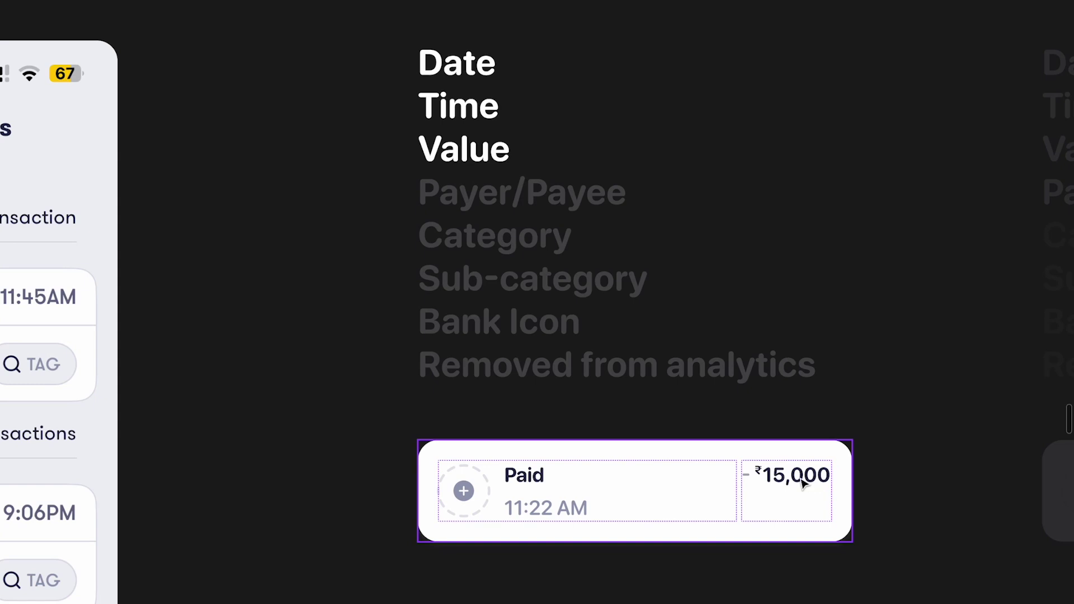
pyautogui.scroll(-3, 803, 483)
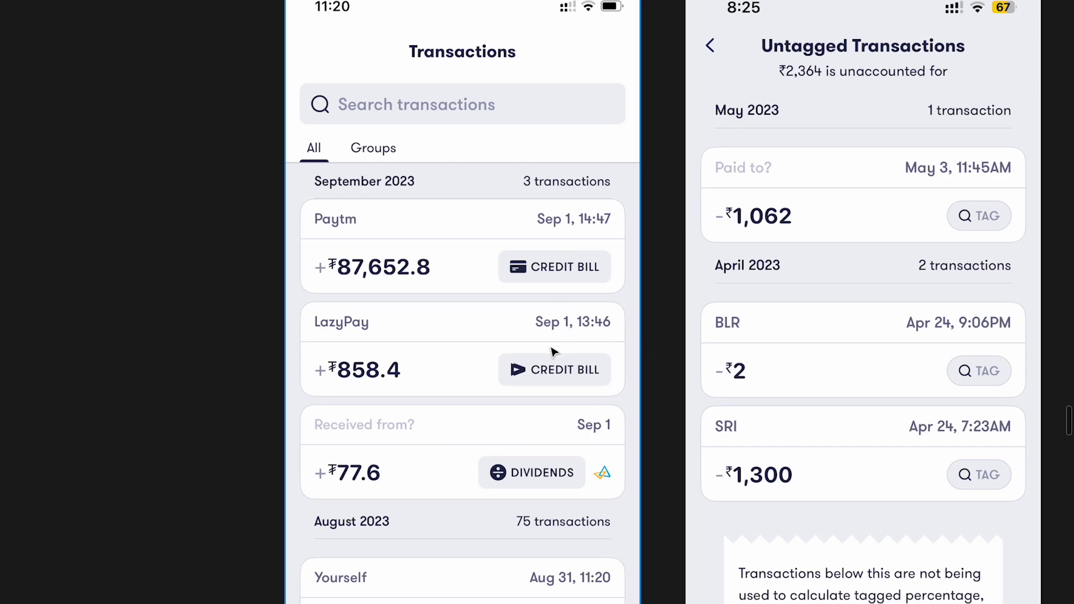
pyautogui.press('Right')
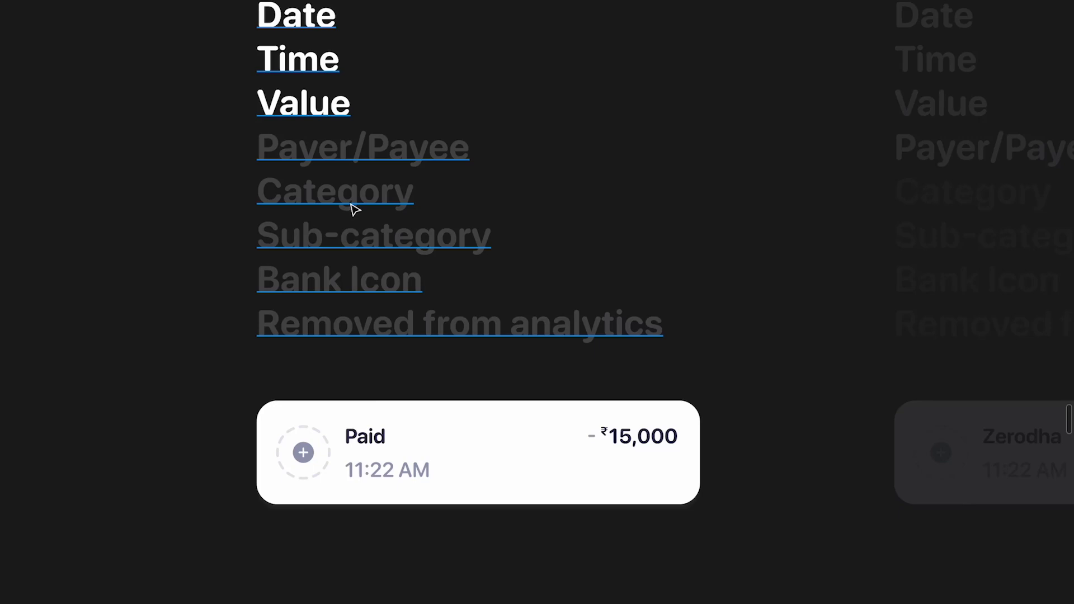
pyautogui.press('Right')
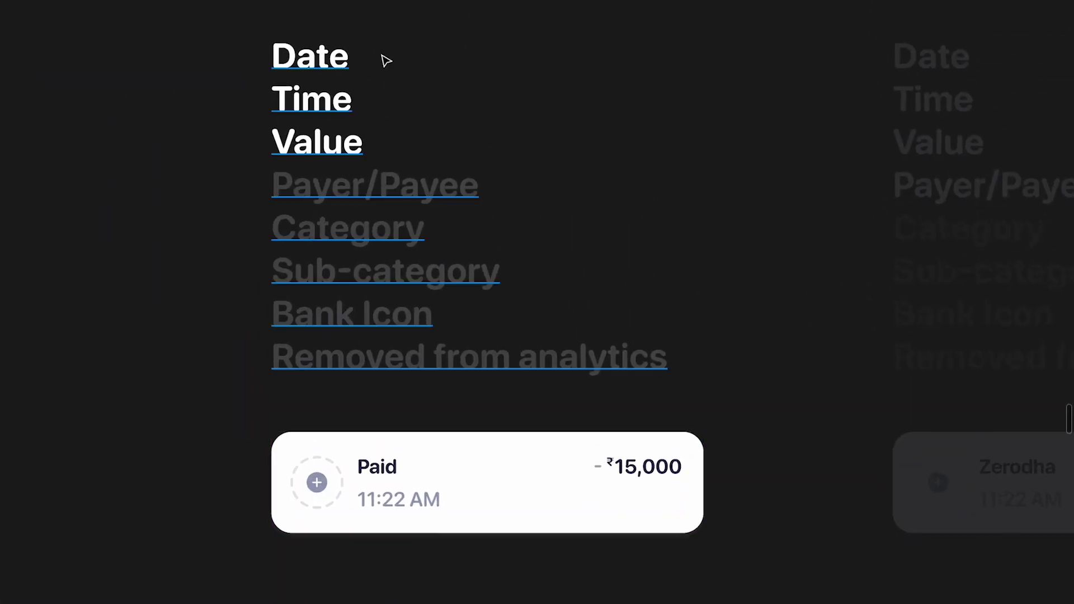
pyautogui.click(530, 481)
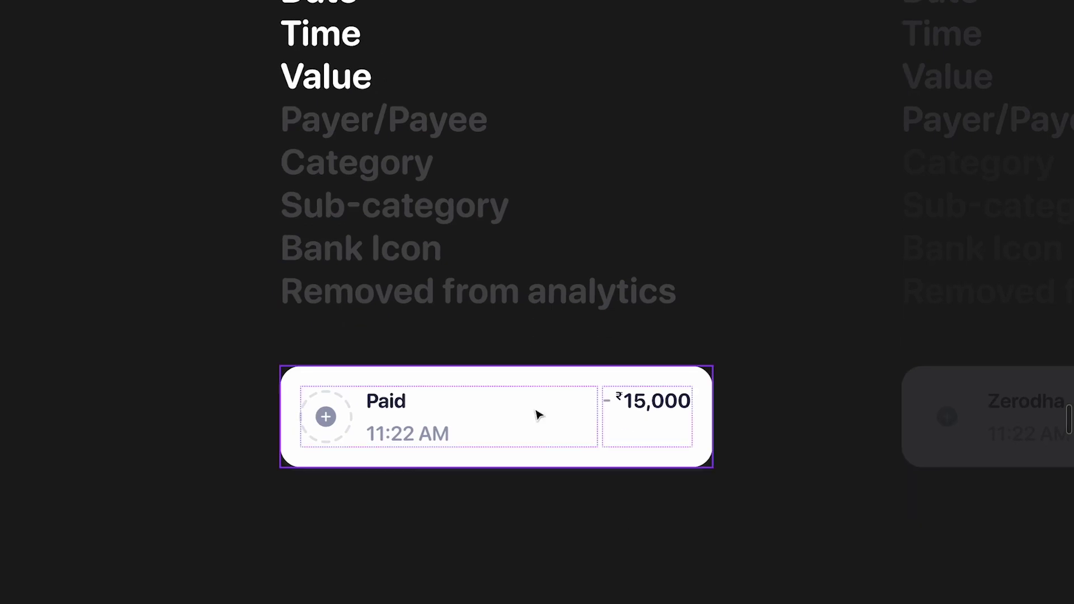
pyautogui.click(713, 588)
pyautogui.hscroll(-10, 713, 587)
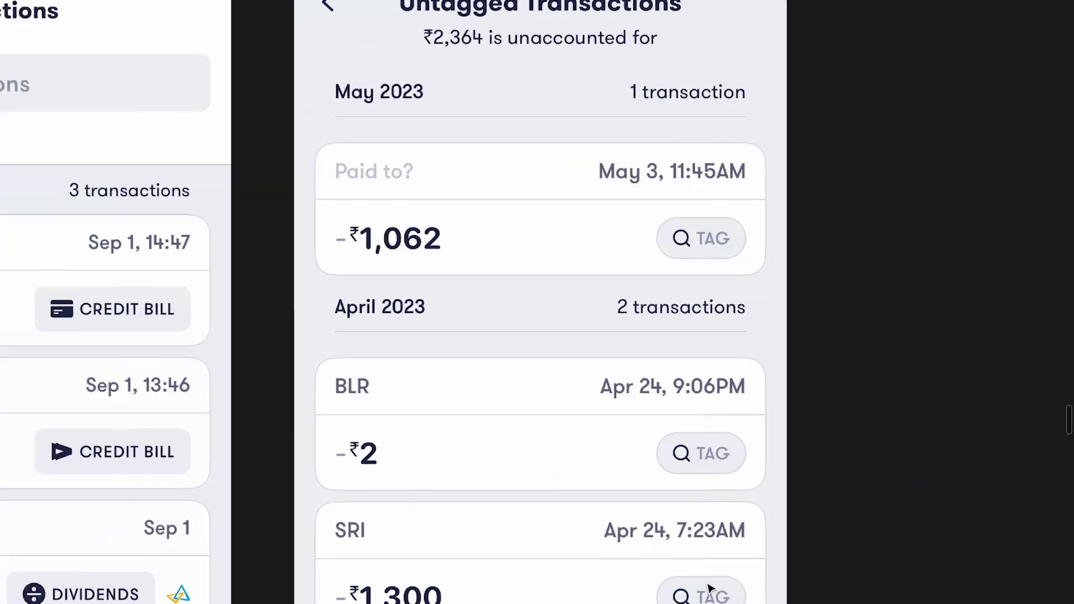
pyautogui.hscroll(4, 586, 280)
pyautogui.scroll(-3, 587, 280)
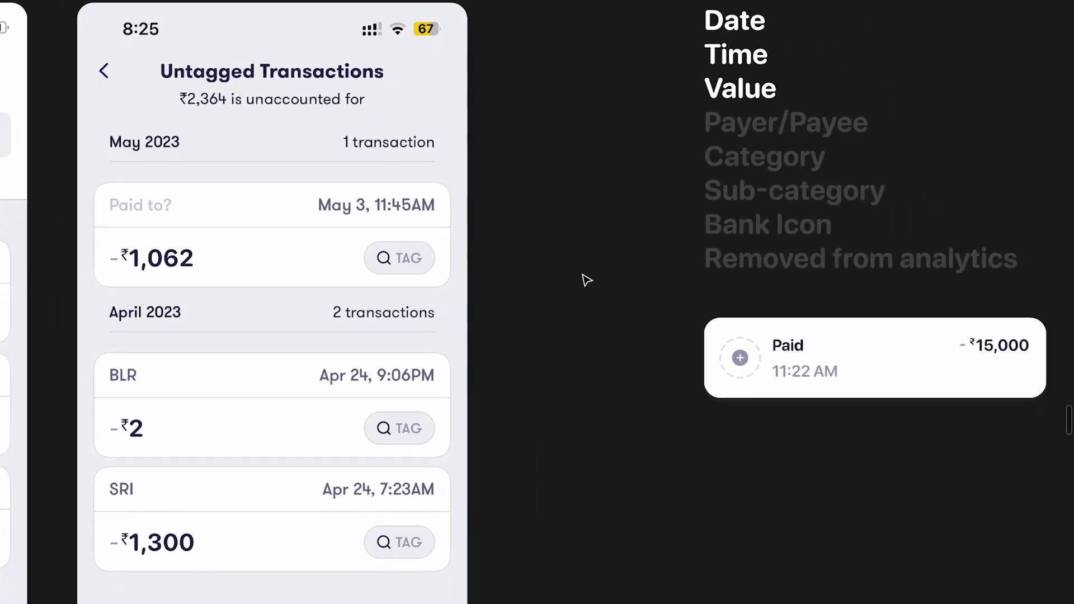
pyautogui.click(828, 369)
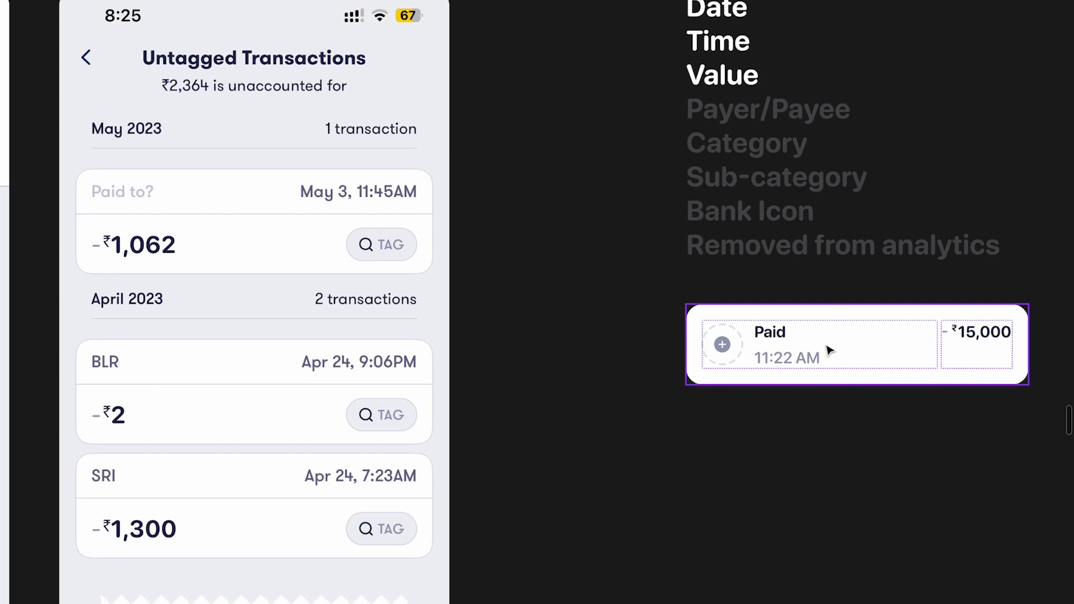
# Set the second attribute list, which adds Payer/Payee, and its Zerodha card to 100% opacity.
pyautogui.hscroll(10, 831, 351)
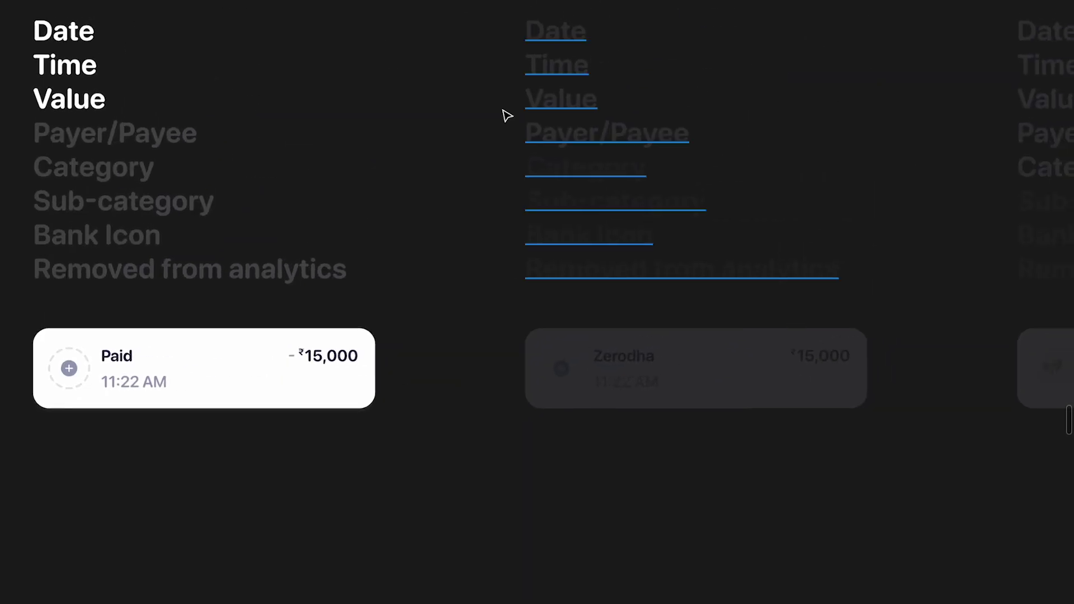
pyautogui.moveTo(484, 76); pyautogui.dragTo(737, 414)
pyautogui.press('0')
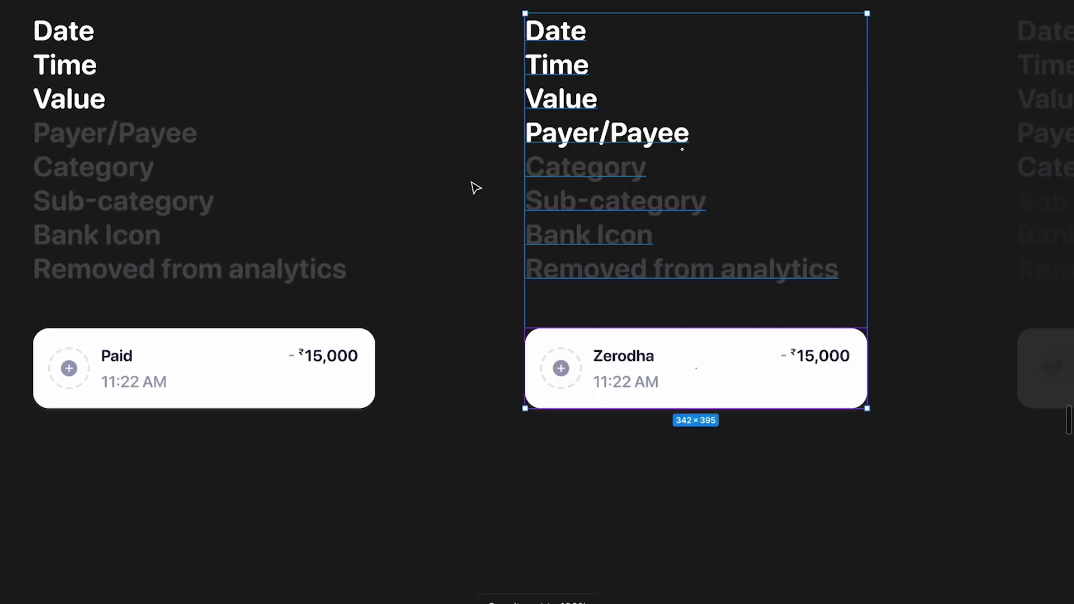
pyautogui.click(475, 187)
pyautogui.scroll(2, 597, 160)
pyautogui.hscroll(-3, 559, 310)
pyautogui.click(799, 384)
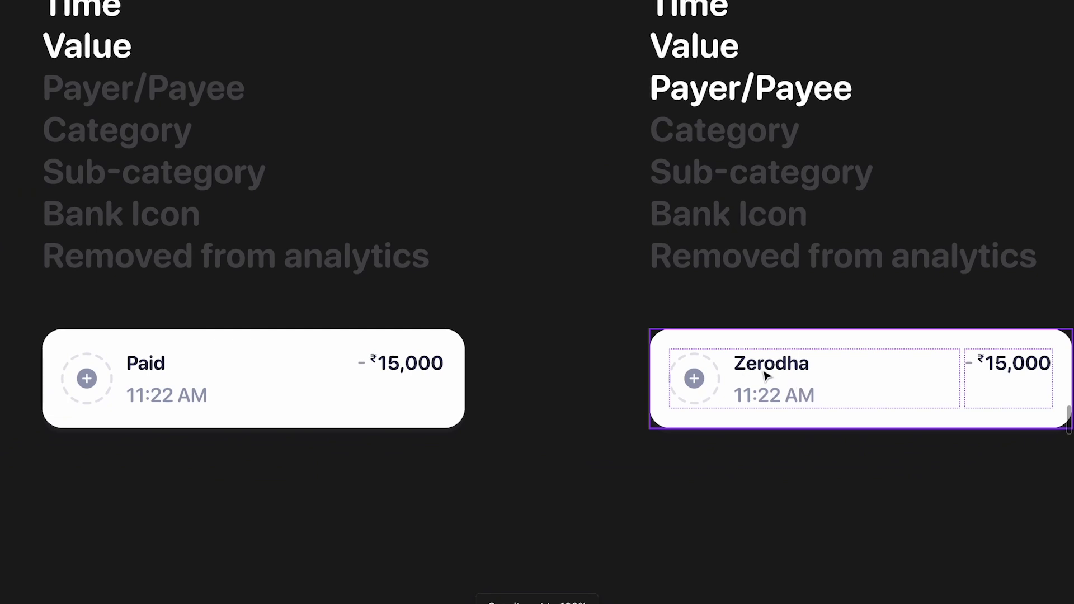
pyautogui.click(158, 367)
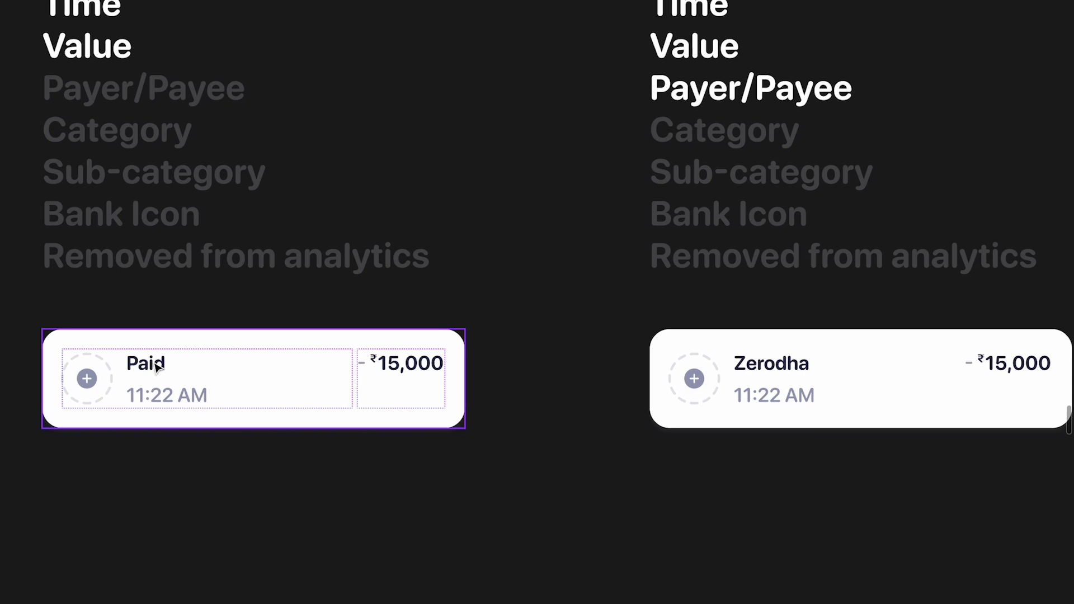
pyautogui.click(852, 388)
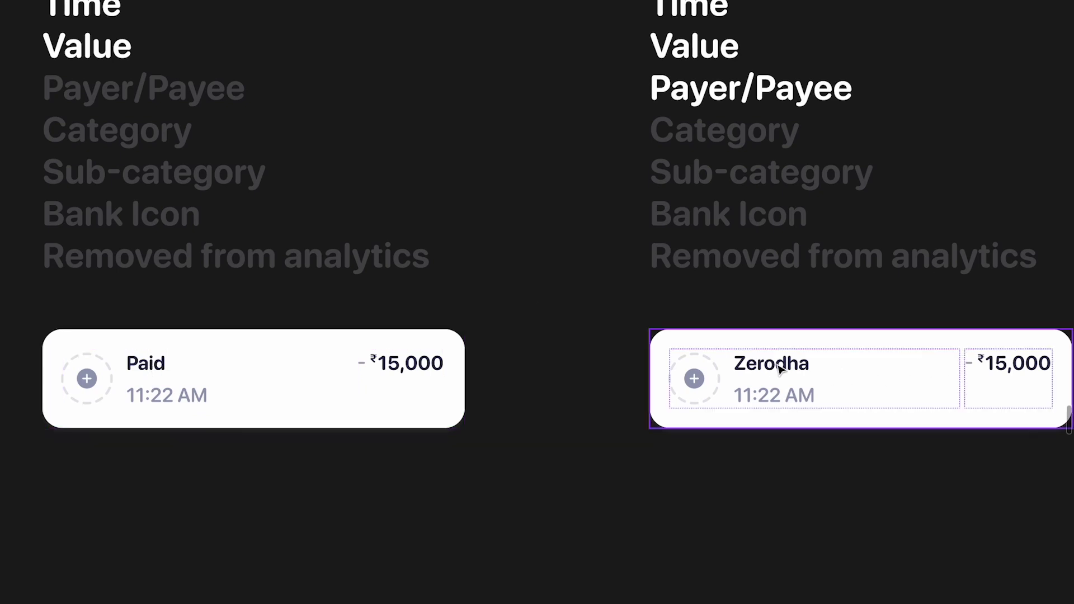
# Set the third attribute list, which adds Category, and its Zerodha card with the leaf icon to 100% opacity.
pyautogui.hscroll(10, 779, 373)
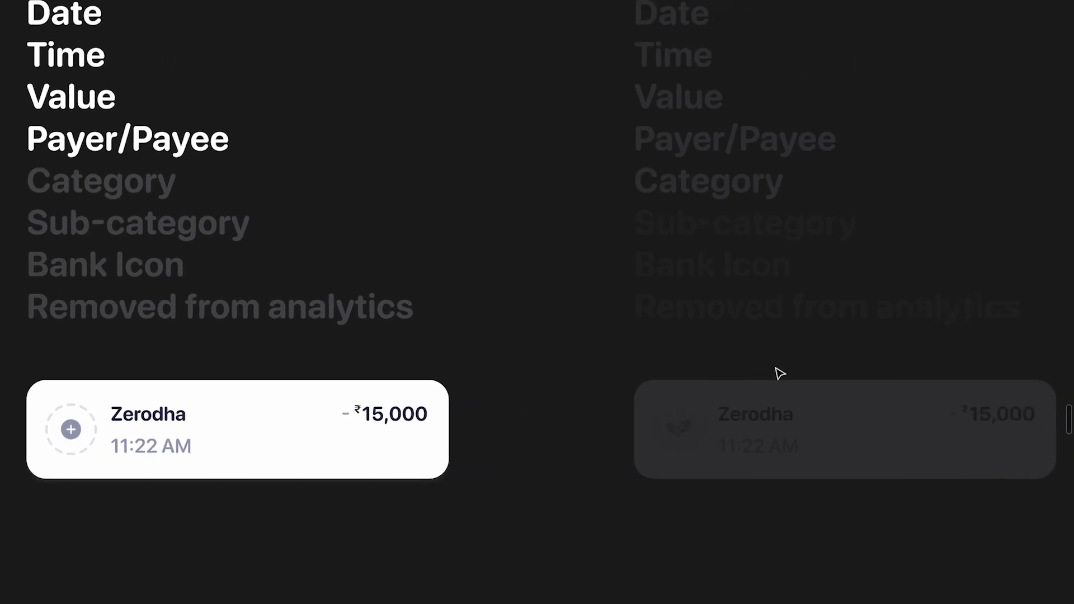
pyautogui.moveTo(612, 168); pyautogui.dragTo(758, 442)
pyautogui.press('0')
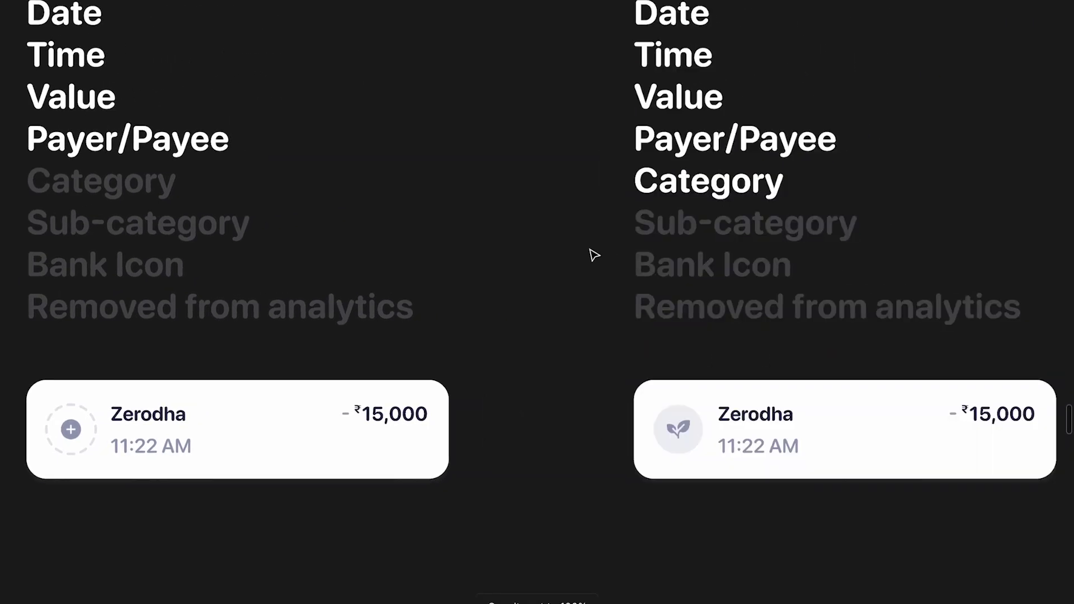
# Compare the category tags on the existing Transactions screens with the category icon on the redesigned Zerodha card.
pyautogui.hscroll(-10, 729, 185)
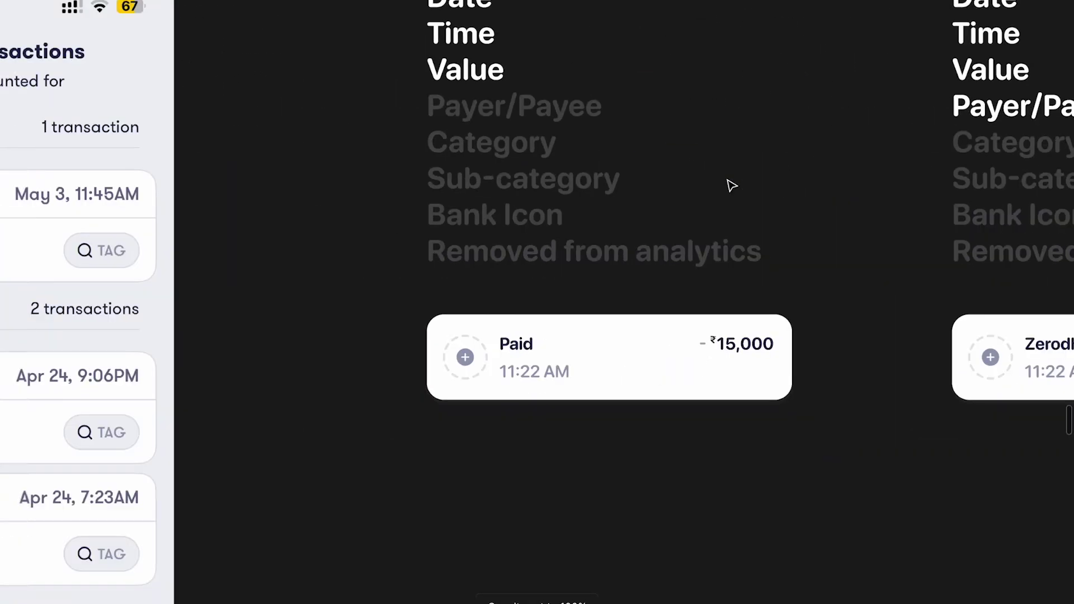
pyautogui.scroll(5, 729, 185)
pyautogui.hscroll(-2, 448, 224)
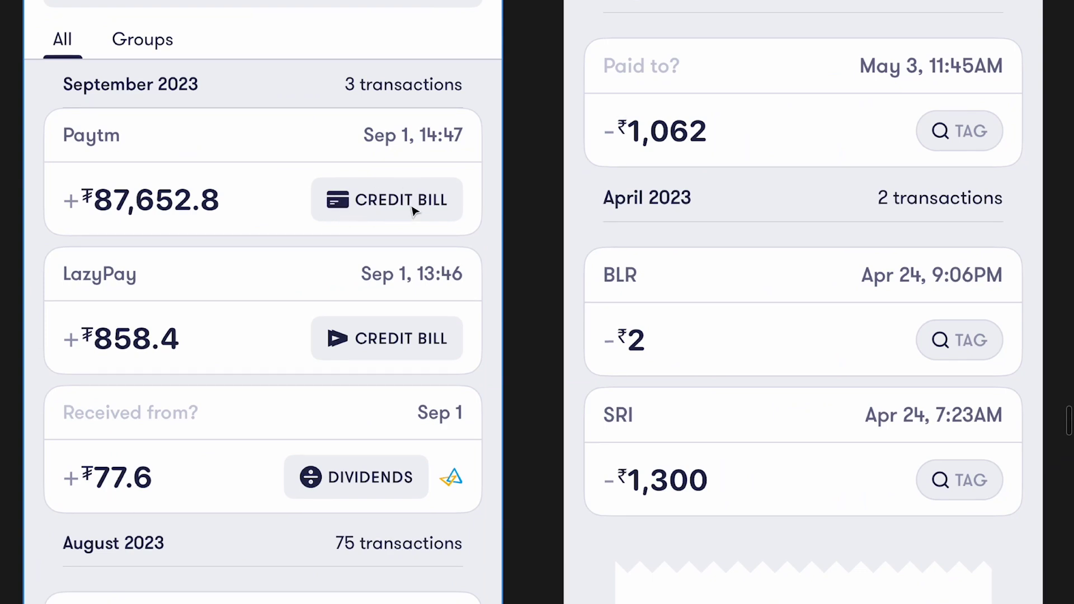
pyautogui.scroll(-4, 426, 208)
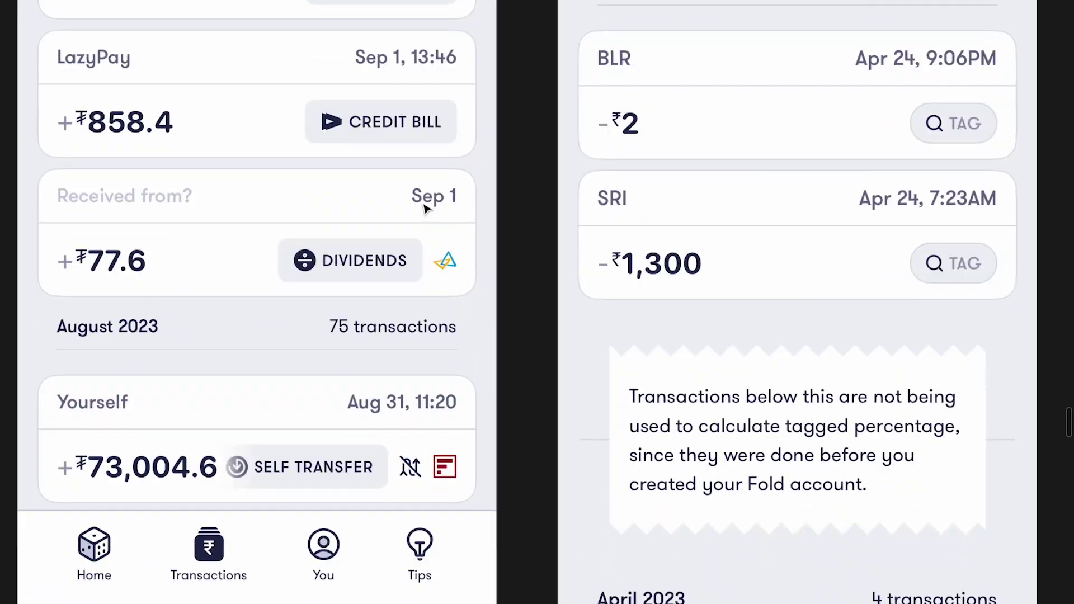
pyautogui.scroll(7, 425, 210)
pyautogui.scroll(-3, 386, 406)
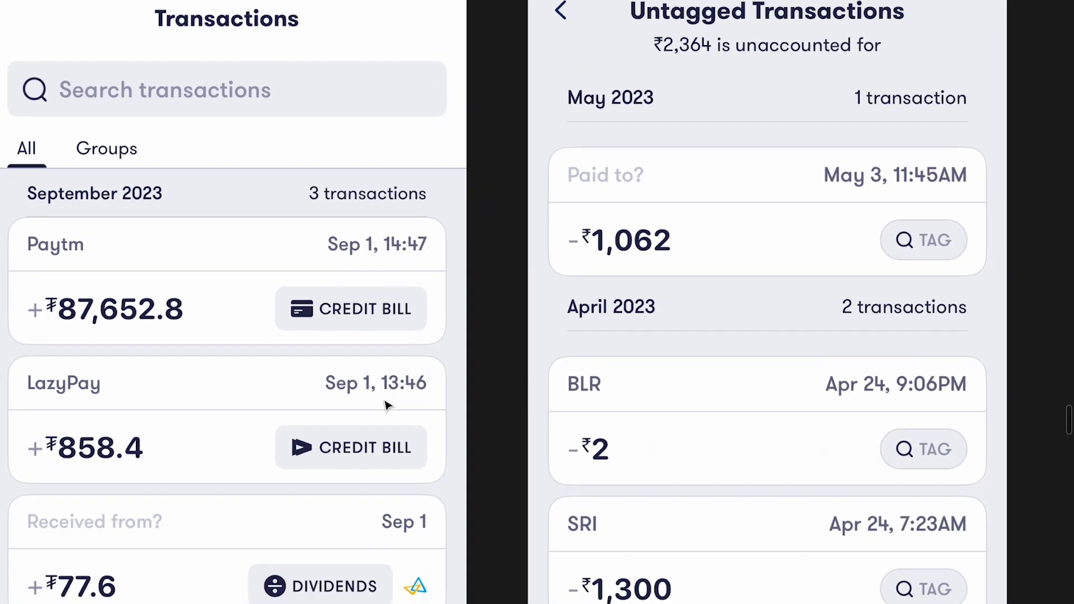
pyautogui.hscroll(15, 387, 404)
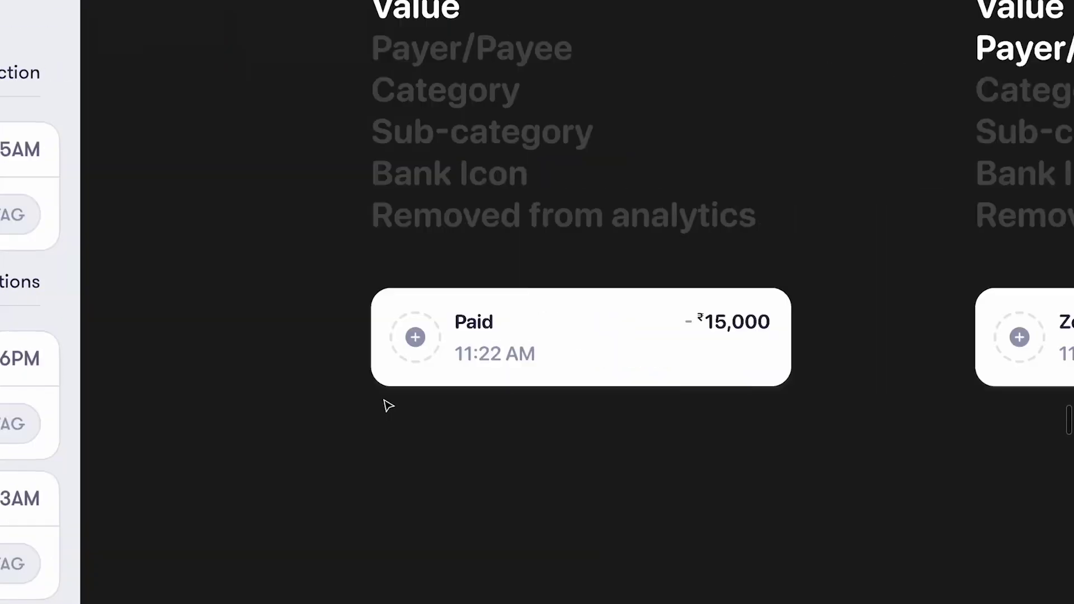
pyautogui.scroll(3, 393, 399)
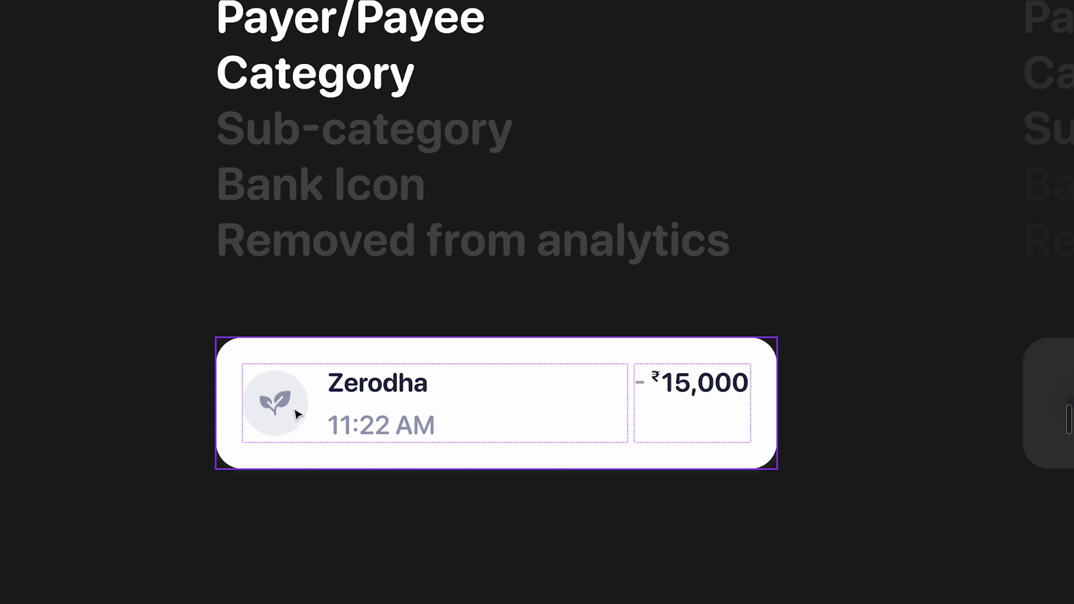
pyautogui.scroll(-3, 308, 430)
pyautogui.hscroll(-10, 302, 419)
pyautogui.hscroll(-8, 296, 414)
pyautogui.scroll(3, 329, 377)
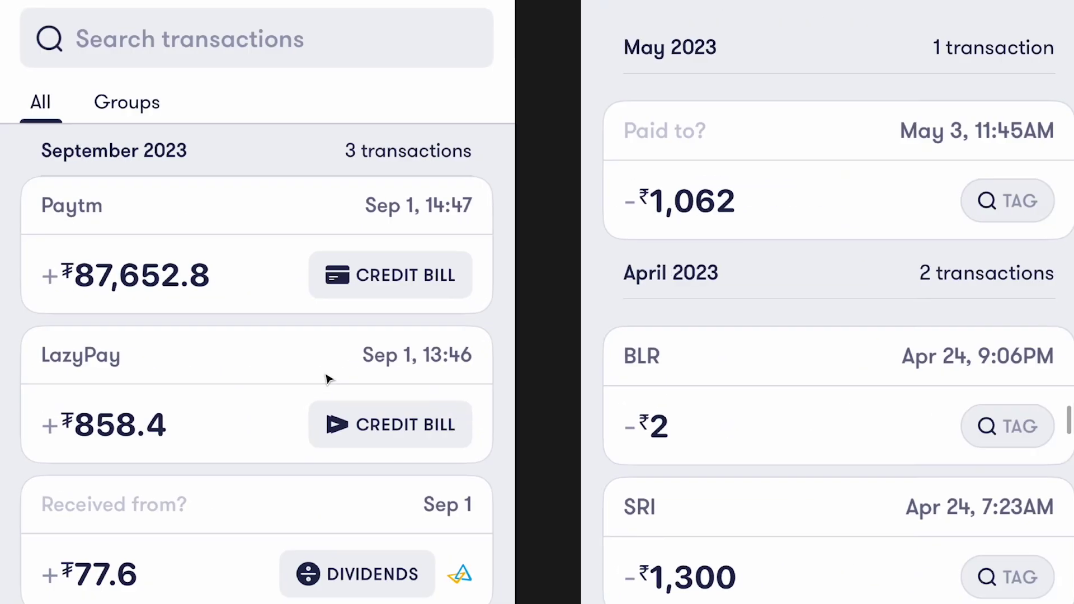
# Set the fourth attribute list, which adds Sub-category, and its Zerodha card with the Mutual funds label to 100% opacity.
pyautogui.hscroll(-2, 328, 376)
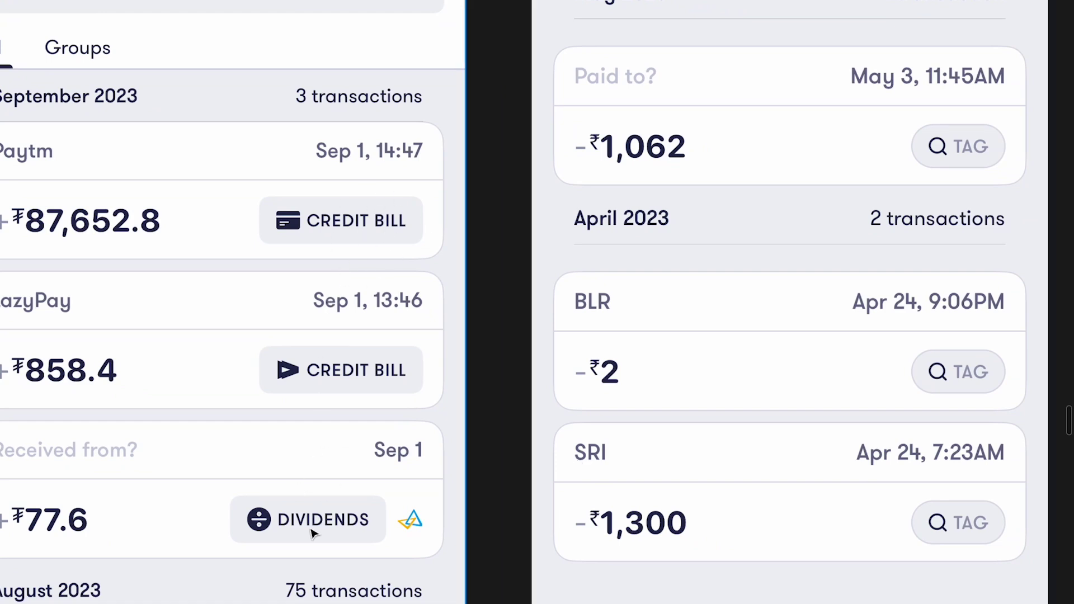
pyautogui.scroll(-5, 419, 408)
pyautogui.hscroll(10, 420, 408)
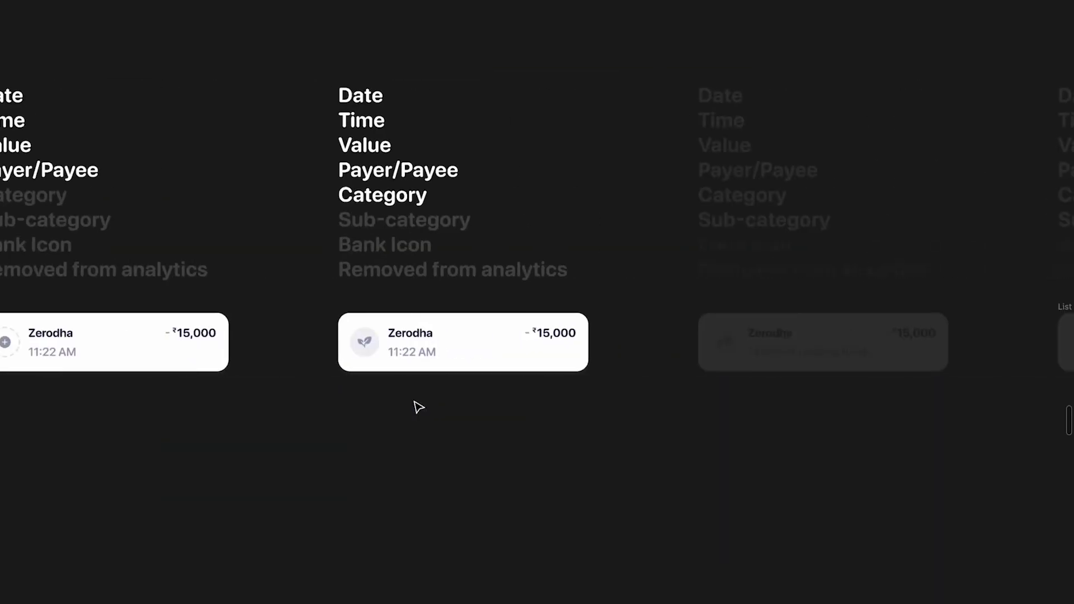
pyautogui.scroll(3, 443, 347)
pyautogui.hscroll(5, 441, 348)
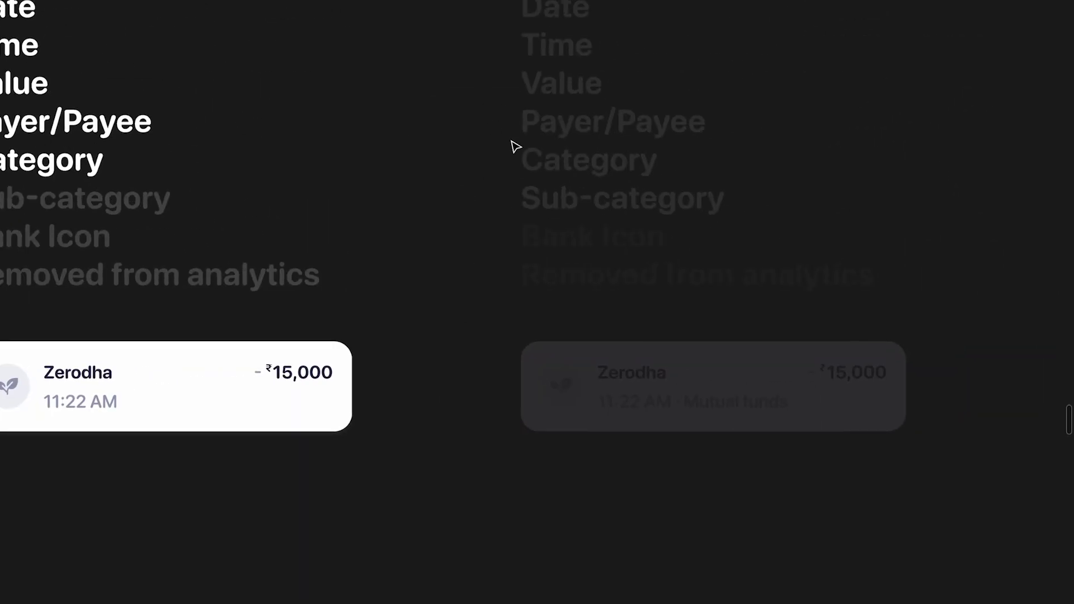
pyautogui.click(644, 397)
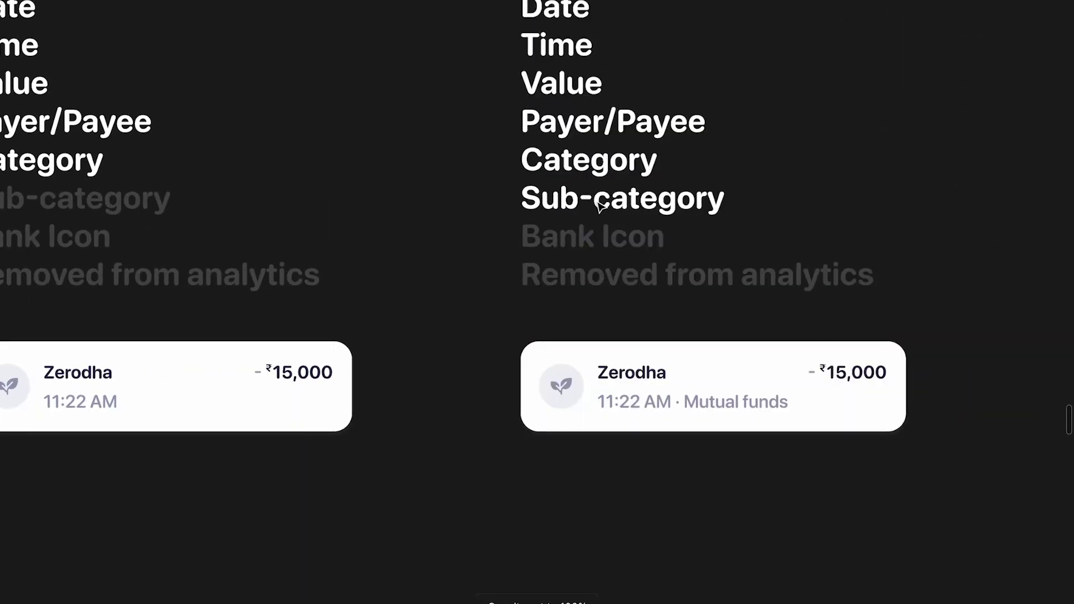
# Compare the Mutual funds sub-category on the redesigned Zerodha card with the tags on the existing Transactions screens and the earlier card variants.
pyautogui.scroll(3, 683, 379)
pyautogui.scroll(-2, 643, 379)
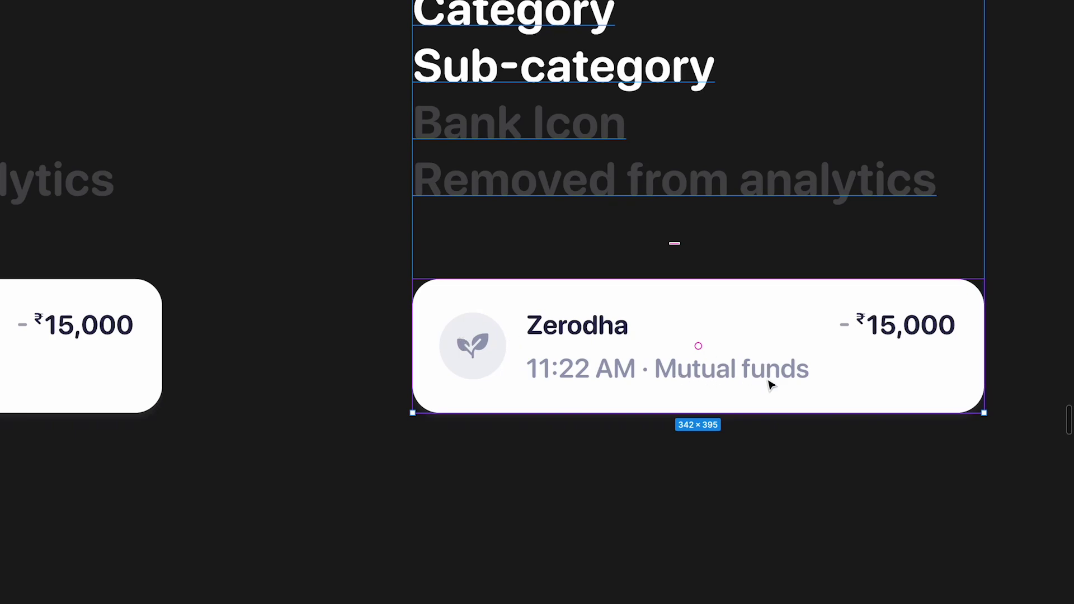
pyautogui.scroll(-5, 772, 385)
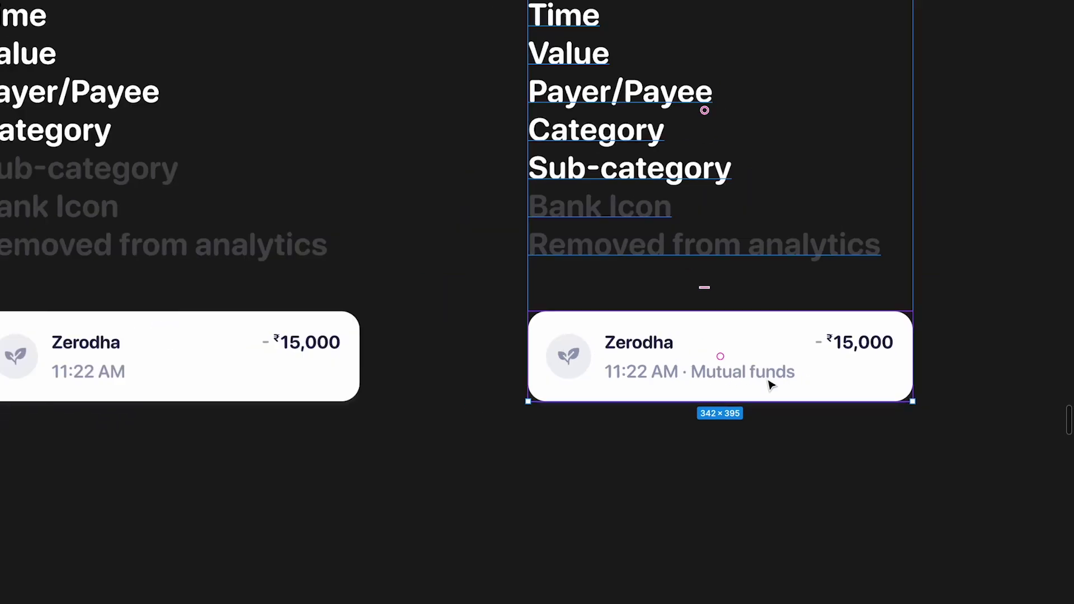
pyautogui.hscroll(-10, 771, 385)
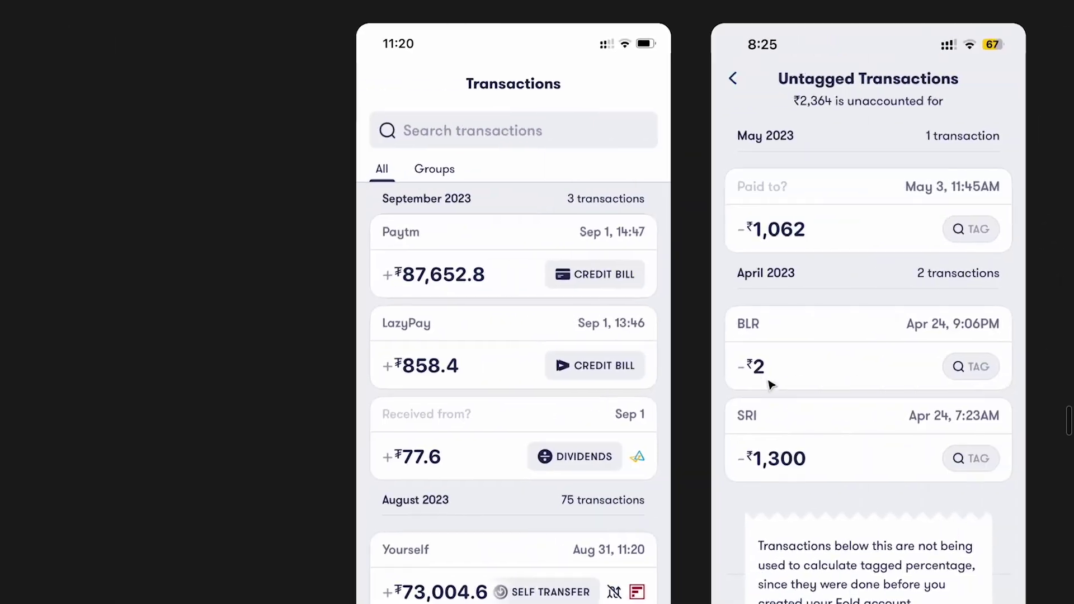
pyautogui.scroll(5, 686, 263)
pyautogui.hscroll(2, 682, 264)
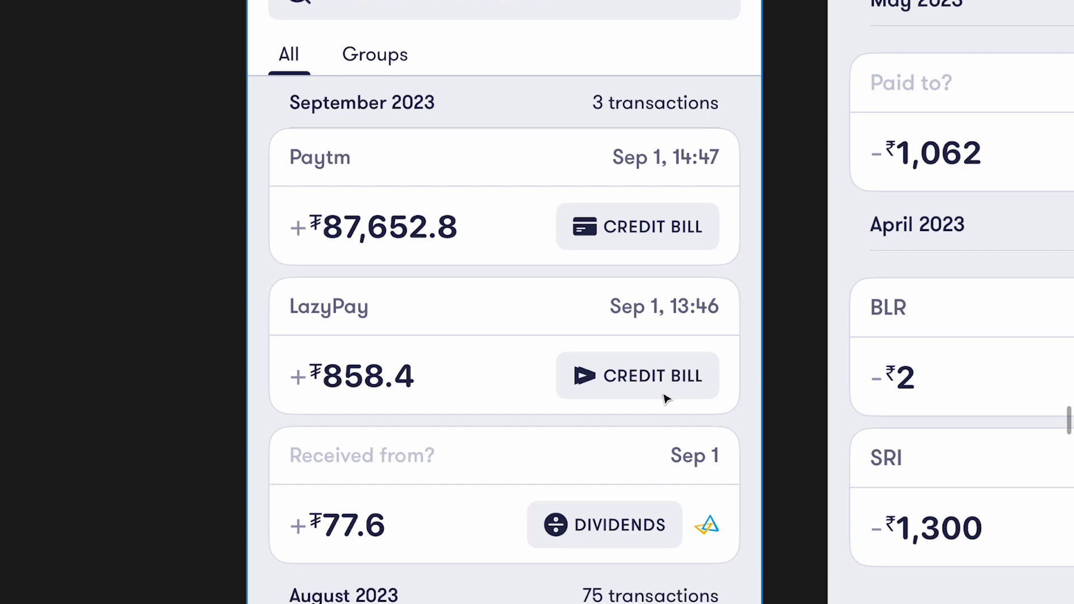
pyautogui.scroll(-5, 665, 399)
pyautogui.hscroll(15, 664, 397)
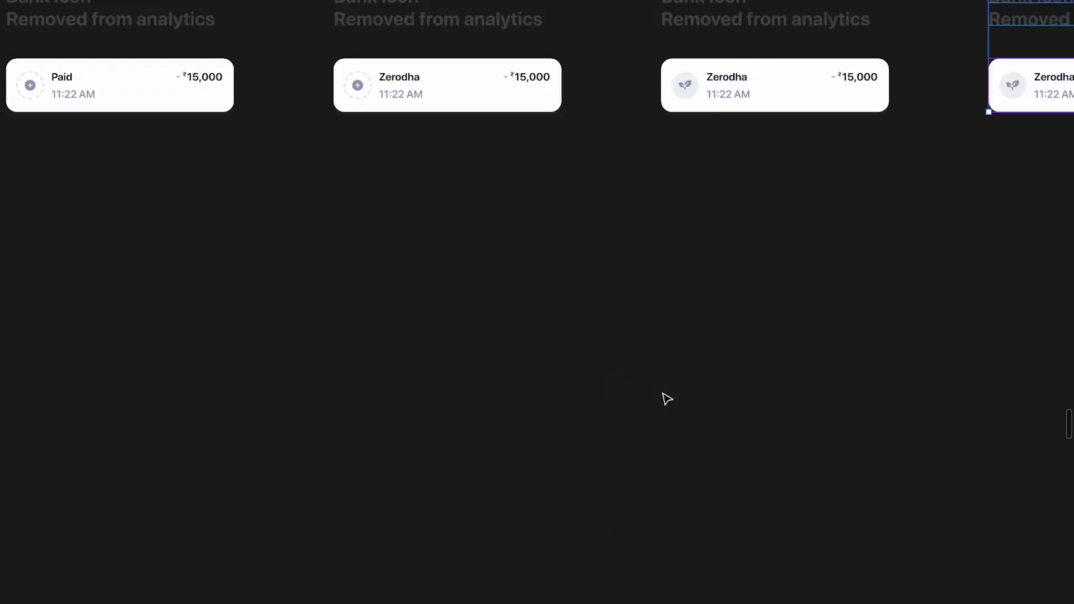
pyautogui.scroll(5, 831, 228)
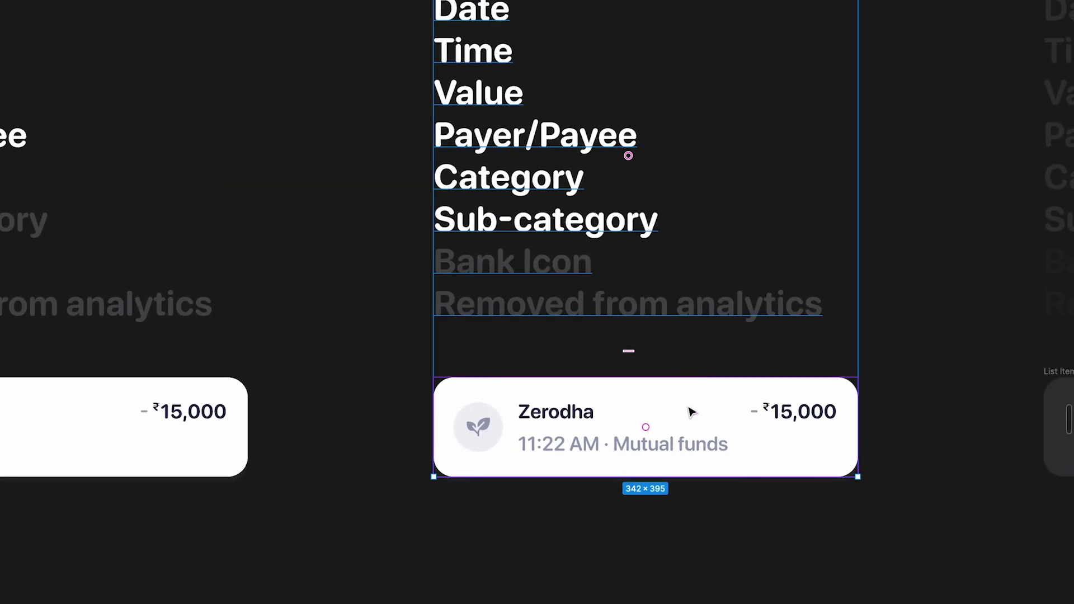
pyautogui.scroll(2, 555, 448)
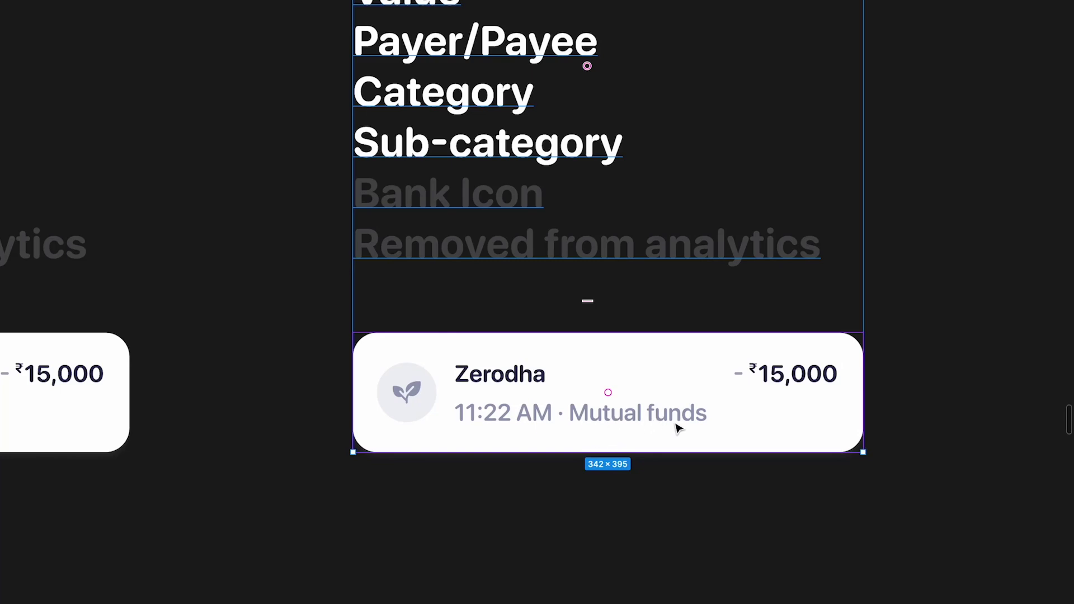
pyautogui.scroll(-5, 679, 429)
pyautogui.hscroll(-5, 669, 422)
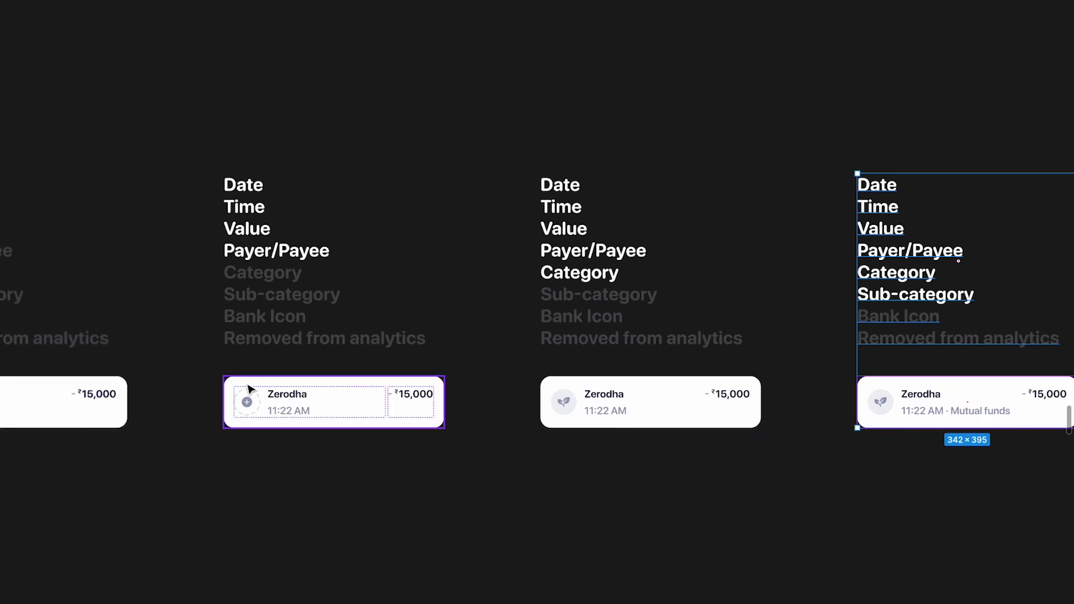
# Set the fifth attribute list and its Zerodha card with the bank logo to 100% opacity.
pyautogui.hscroll(3, 196, 387)
pyautogui.hscroll(5, 665, 379)
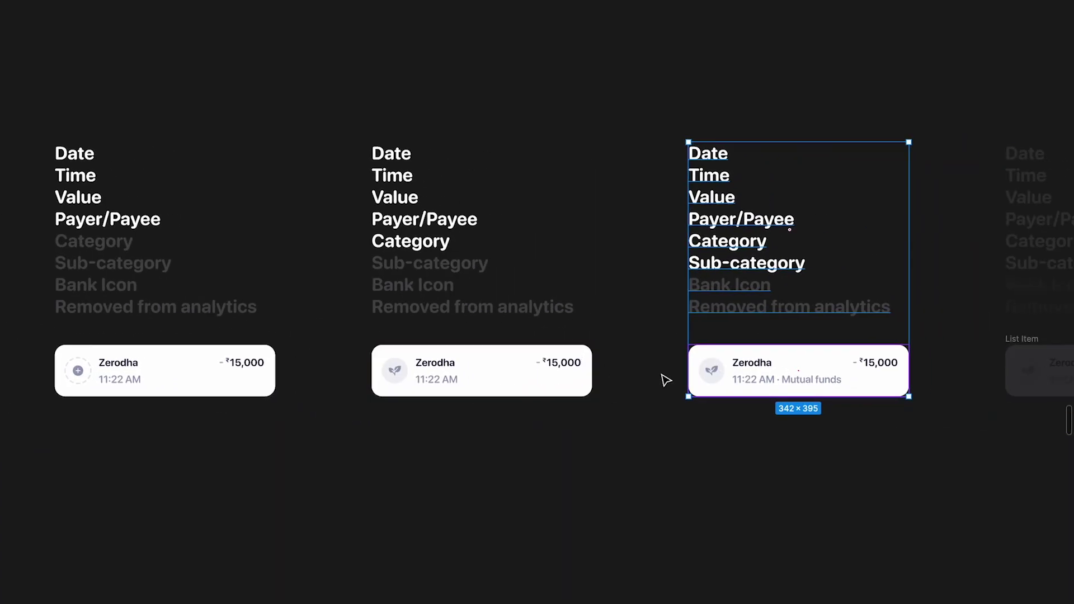
pyautogui.scroll(3, 665, 379)
pyautogui.hscroll(6, 665, 379)
pyautogui.click(648, 396)
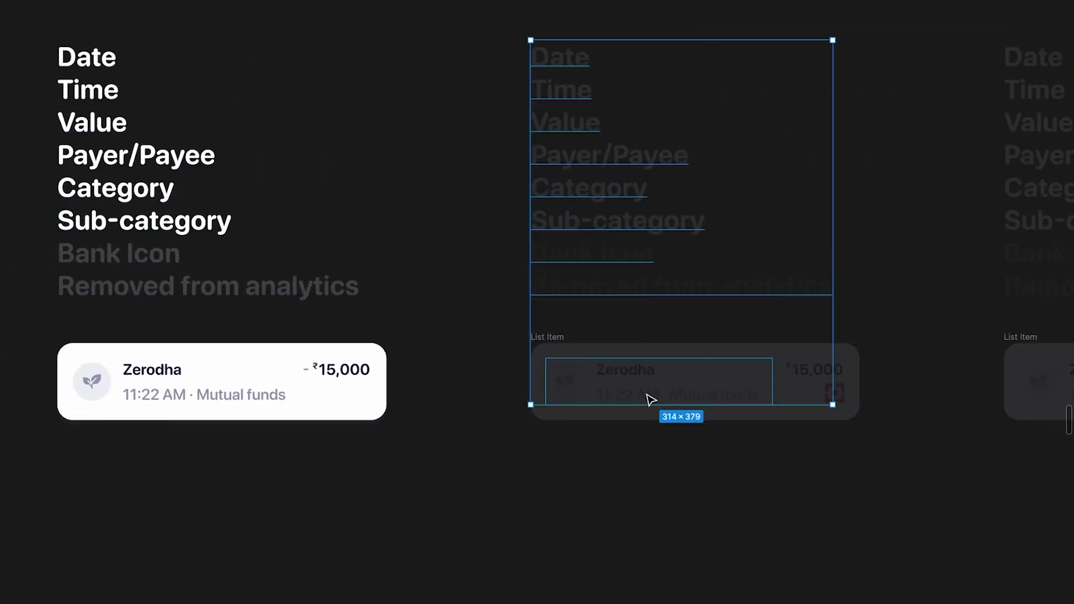
pyautogui.click(548, 337)
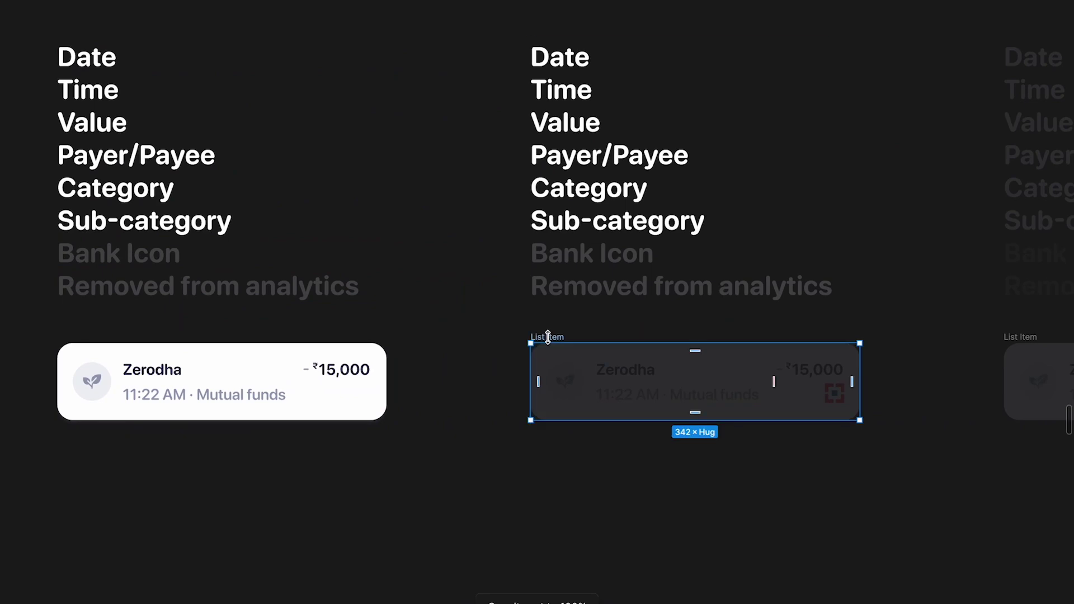
pyautogui.scroll(5, 815, 403)
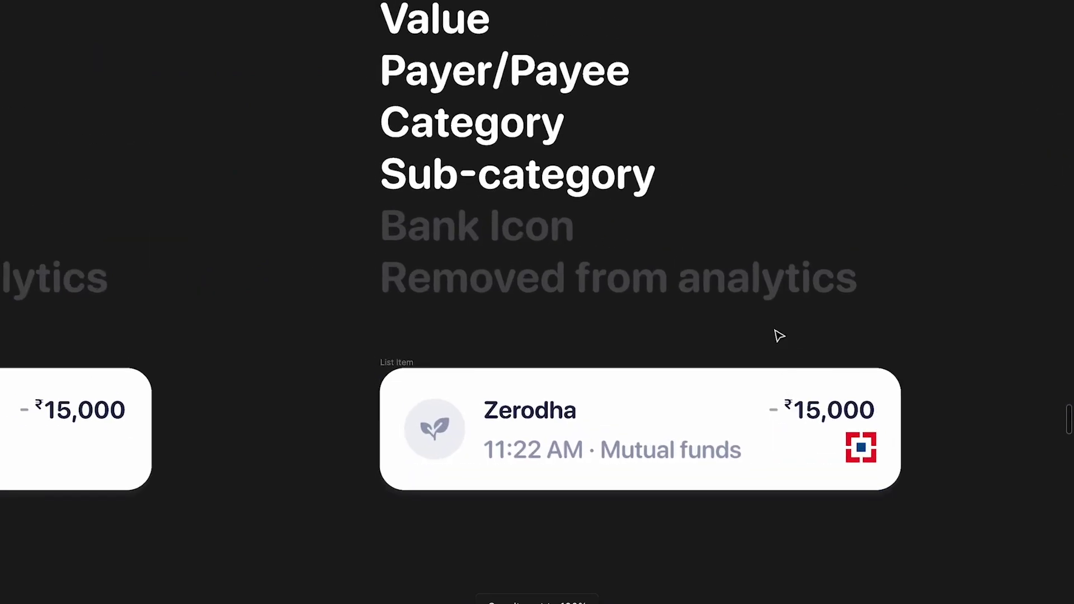
# Set the fill opacity of the Bank Icon line in the fifth attribute list to 100%.
pyautogui.scroll(-3, 506, 240)
pyautogui.hscroll(10, 509, 239)
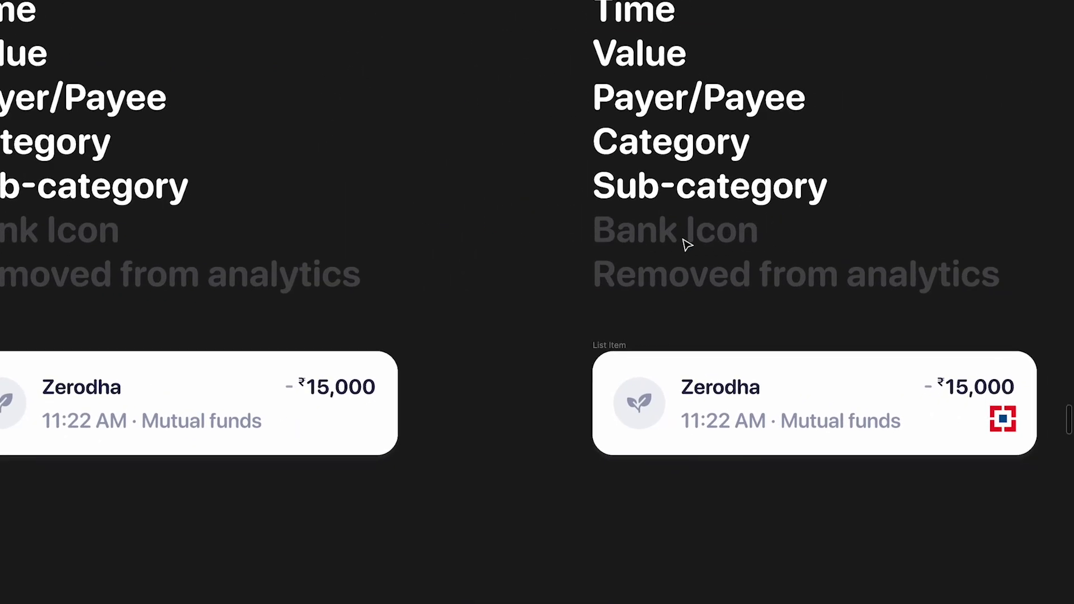
pyautogui.scroll(3, 685, 242)
pyautogui.doubleClick(696, 234)
pyautogui.tripleClick(696, 234)
pyautogui.hotkey('ctrl', '\\')
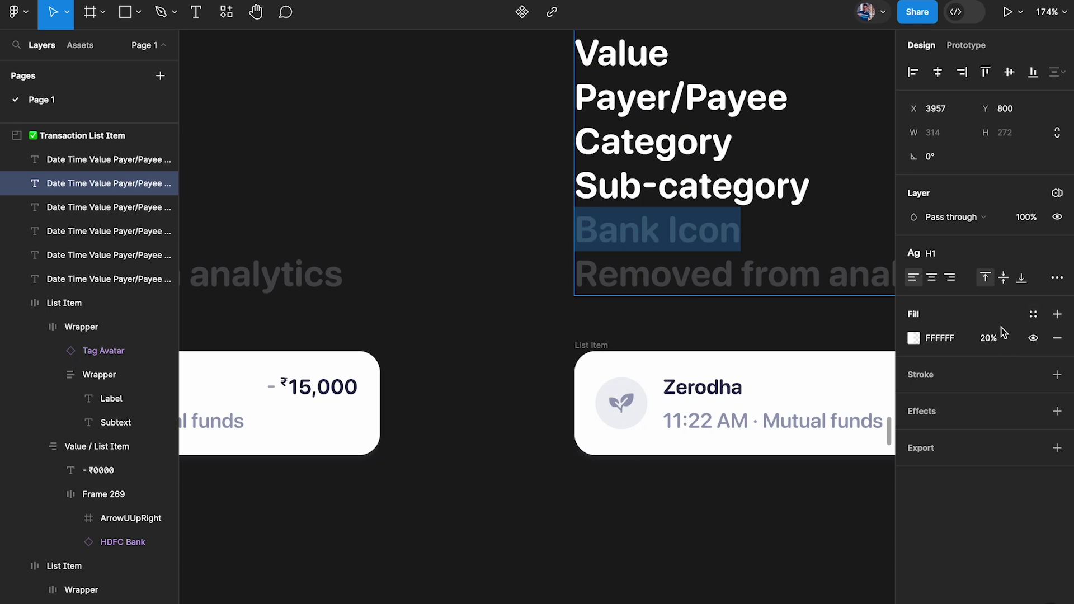
pyautogui.write('100')
pyautogui.hotkey('ctrl', 'z')
pyautogui.click(987, 339)
pyautogui.write('15,00')
pyautogui.press('Return')
pyautogui.press('Escape')
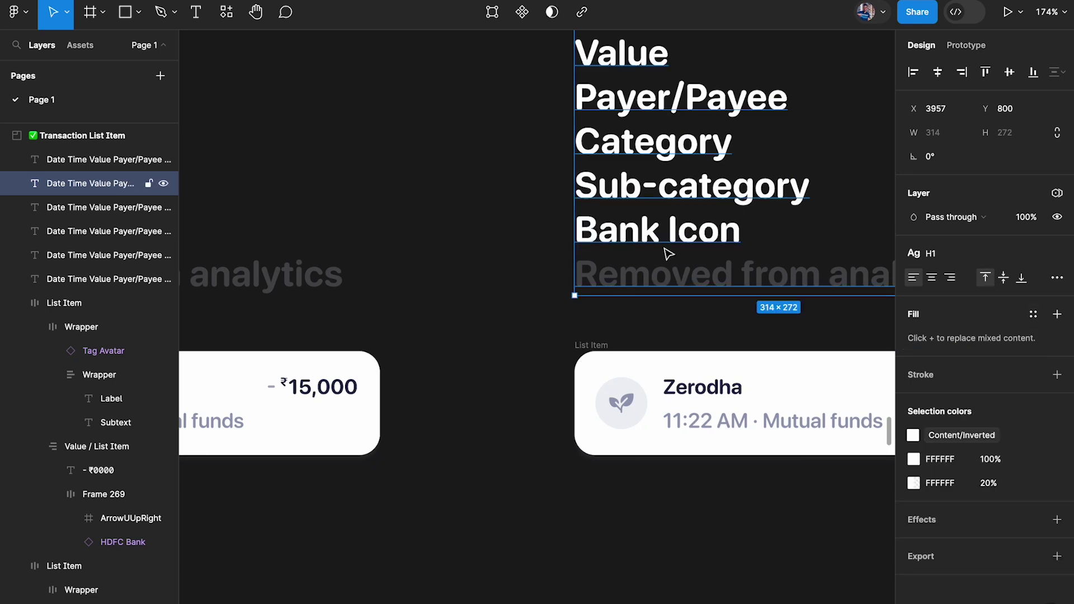
pyautogui.hotkey('ctrl', '\\')
pyautogui.hscroll(5, 533, 334)
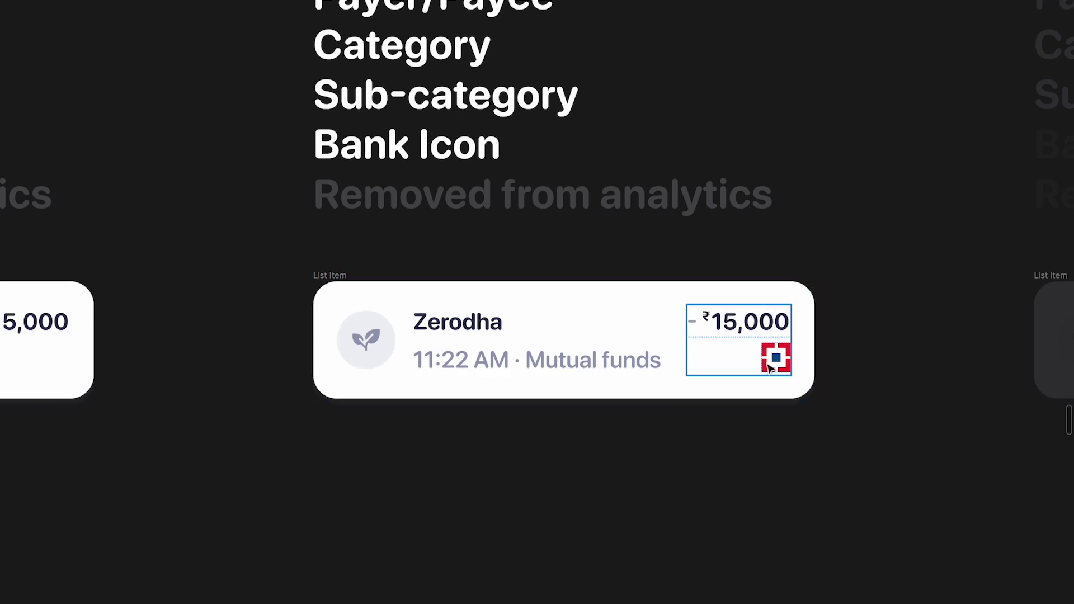
# Set the sixth attribute list and its Zerodha card with the crossed-out arrow icon to 100% opacity.
pyautogui.hscroll(10, 756, 355)
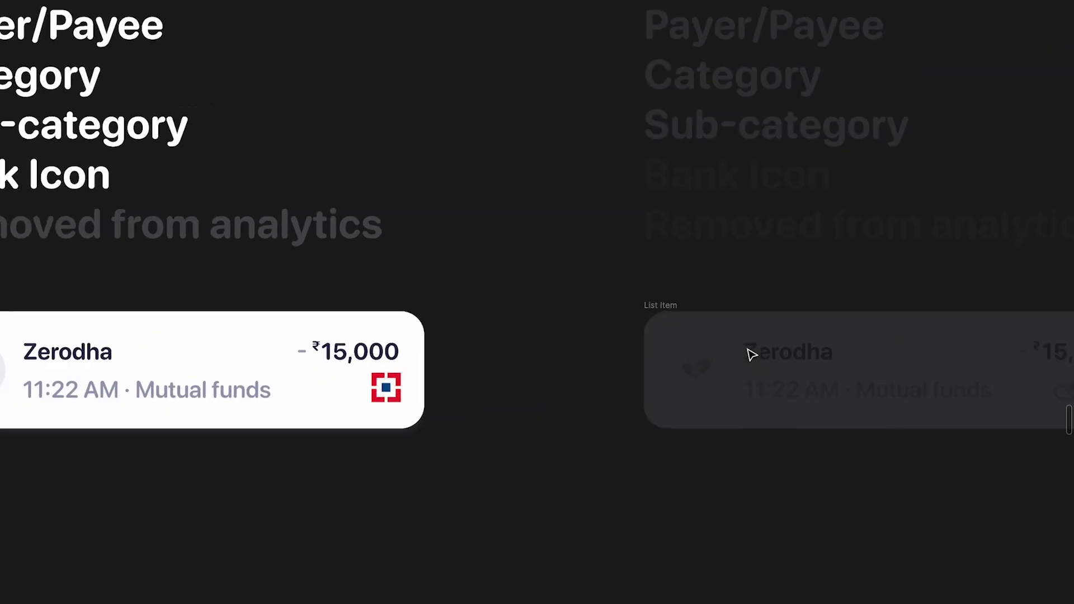
pyautogui.click(589, 317)
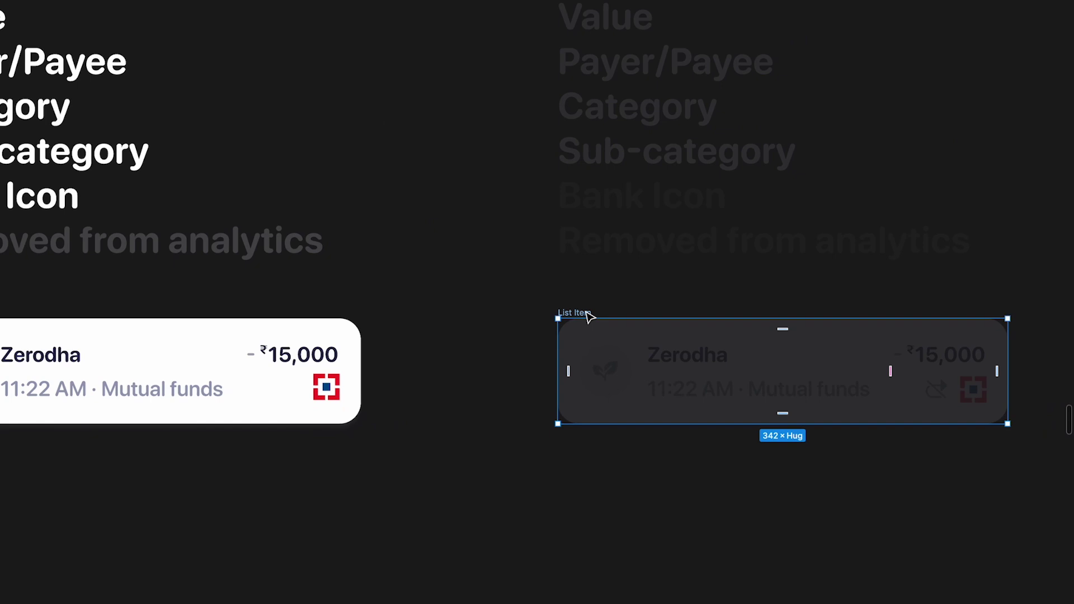
pyautogui.scroll(3, 619, 252)
pyautogui.click(561, 172)
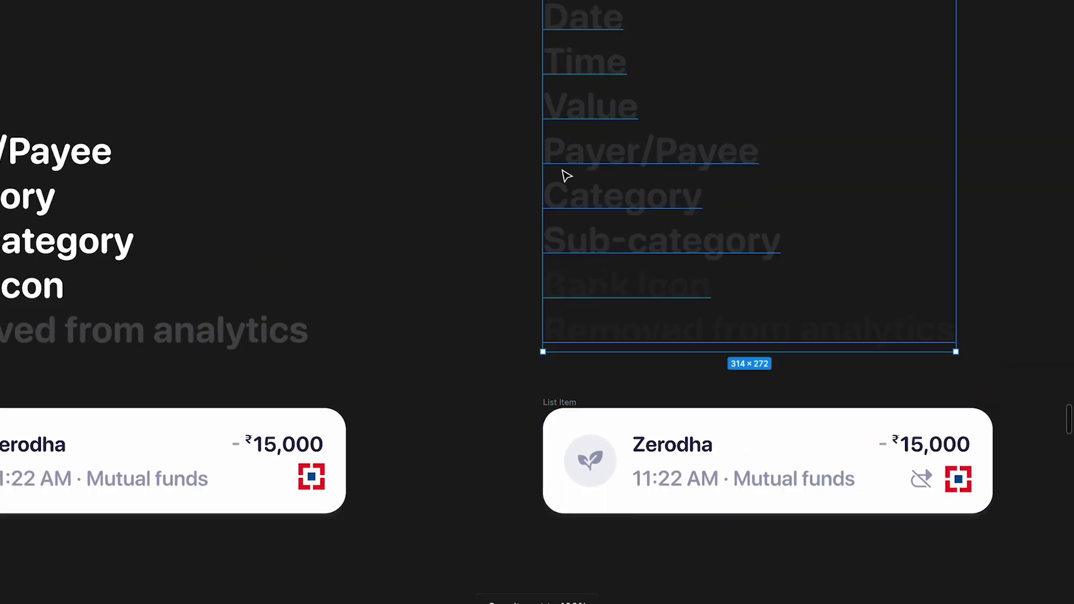
# Set the fill opacity of the Bank Icon and Removed from analytics lines in the sixth attribute list to 100%.
pyautogui.doubleClick(616, 257)
pyautogui.moveTo(554, 278); pyautogui.dragTo(972, 403)
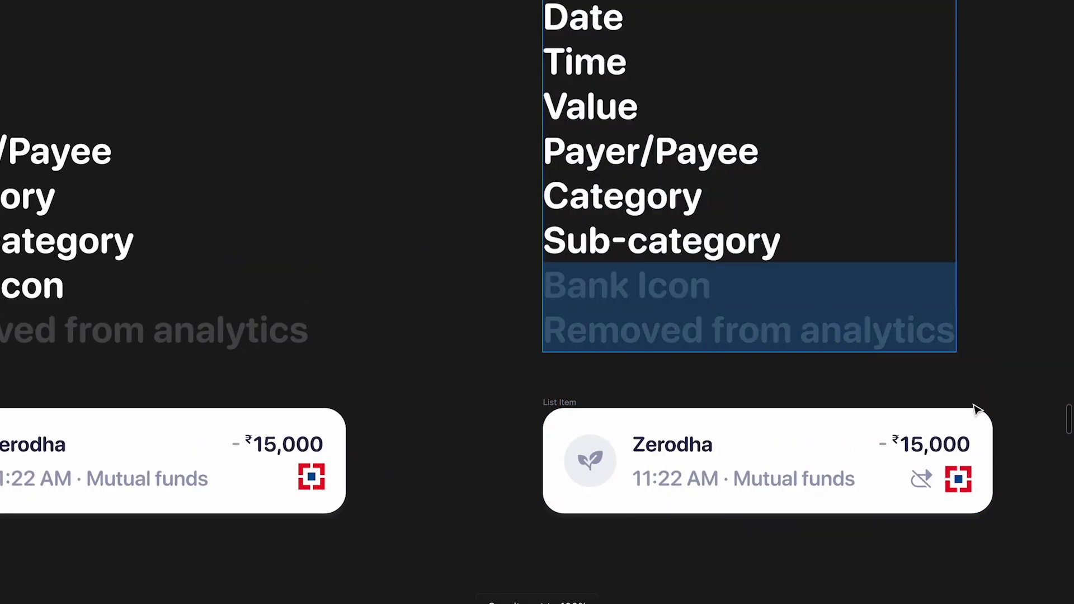
pyautogui.hotkey('ctrl', '\\')
pyautogui.click(988, 338)
pyautogui.write('100')
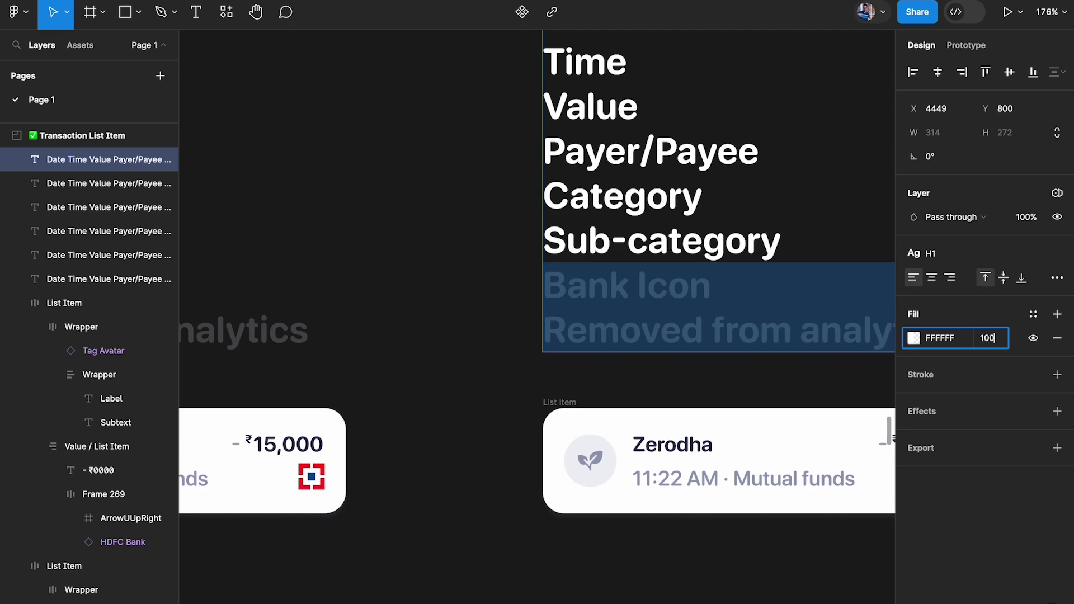
pyautogui.press('Return')
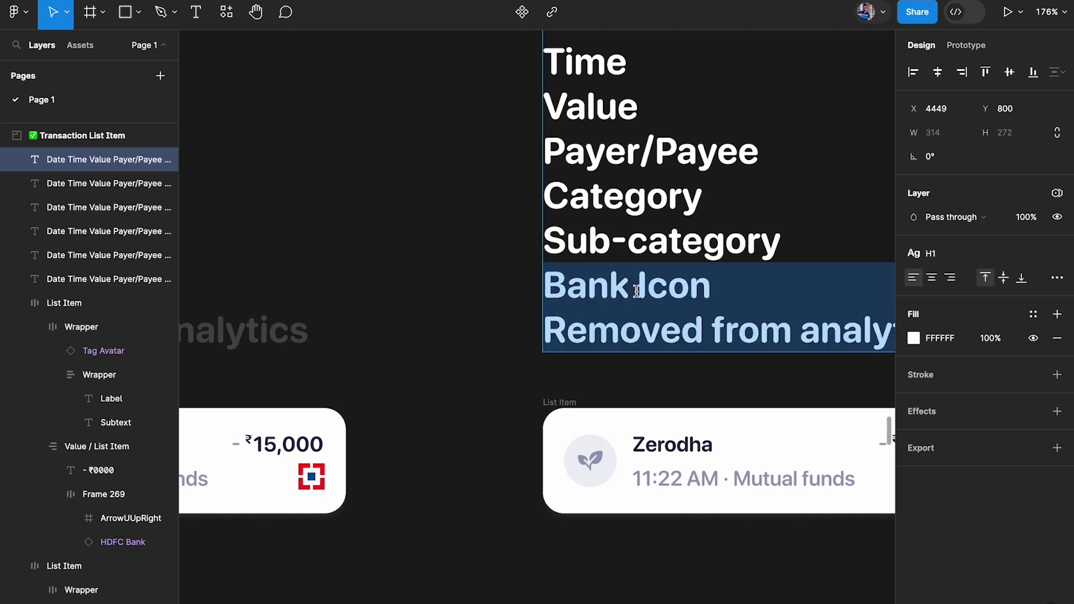
pyautogui.press('Escape')
pyautogui.hotkey('ctrl', '\\')
# Examine the removed-from-analytics icon beside the bank logo on the sixth Zerodha card.
pyautogui.scroll(-3, 523, 371)
pyautogui.hscroll(3, 523, 372)
pyautogui.scroll(-2, 799, 430)
pyautogui.hscroll(2, 798, 429)
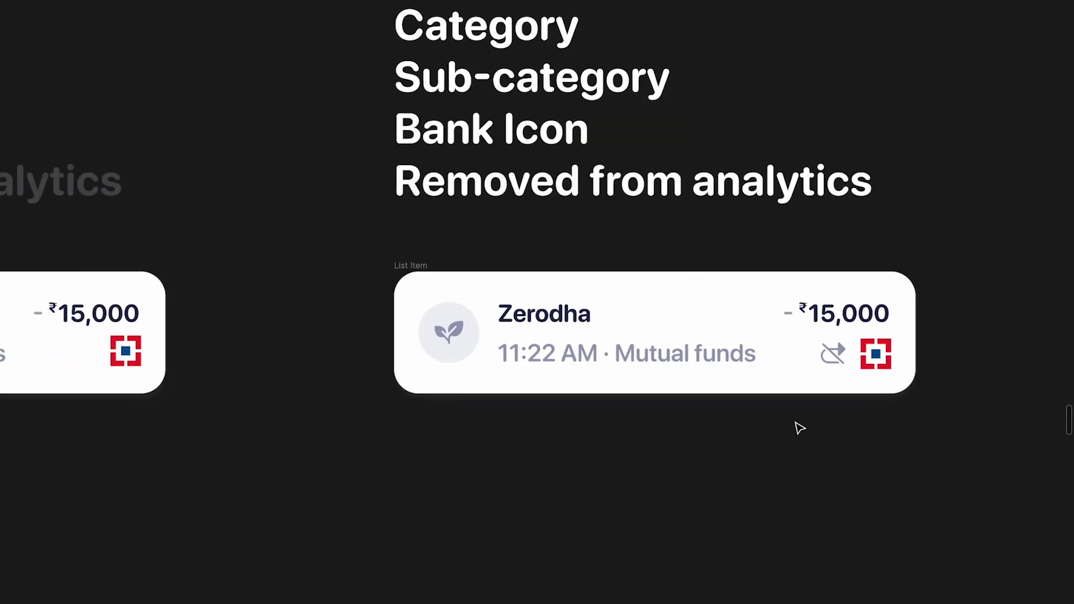
pyautogui.scroll(2, 798, 430)
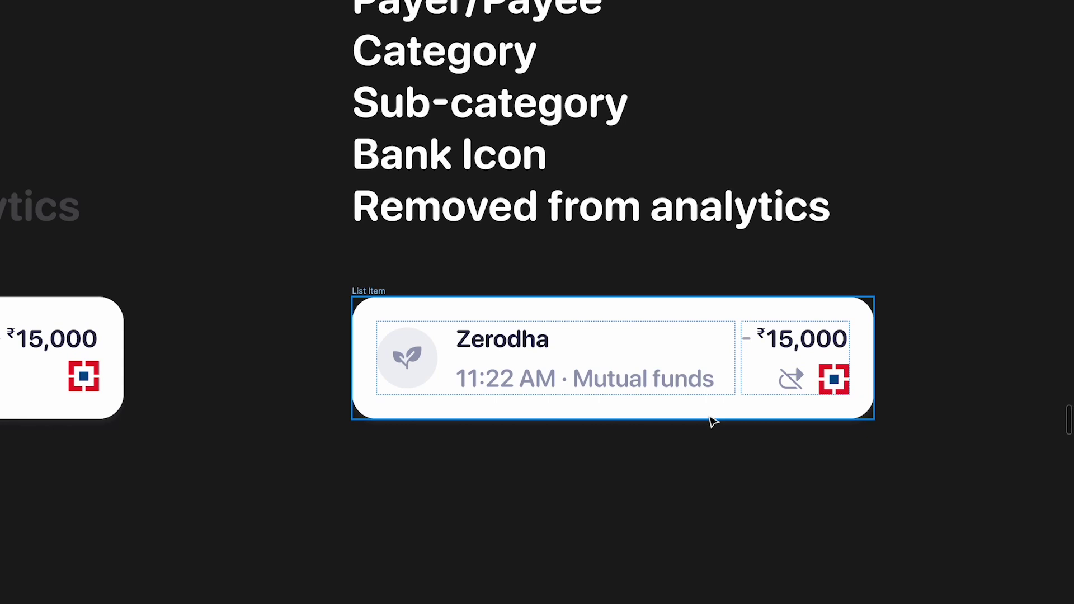
pyautogui.scroll(1, 733, 377)
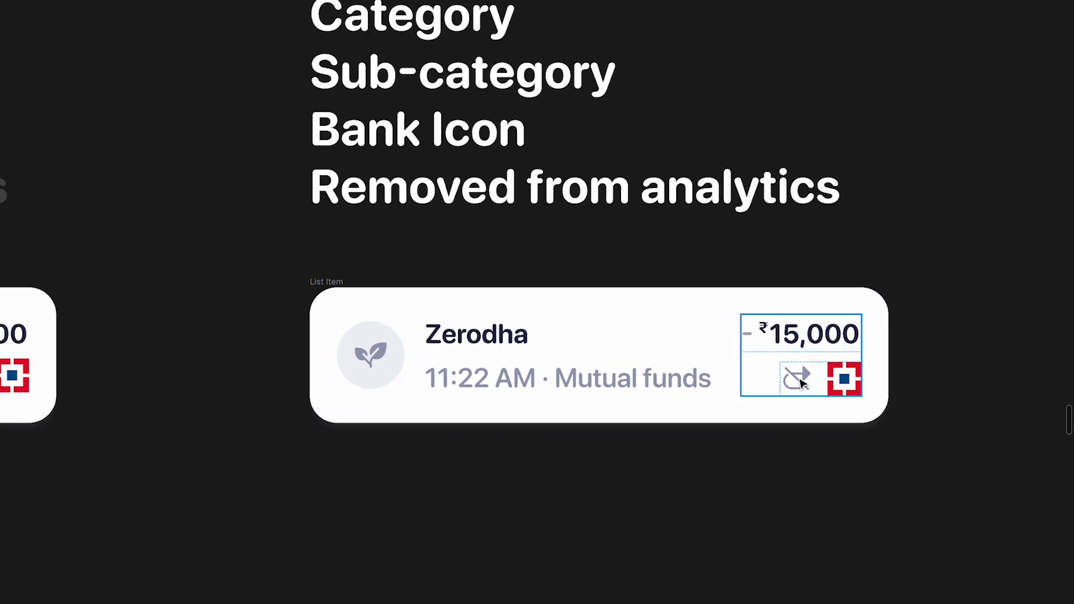
pyautogui.scroll(2, 803, 381)
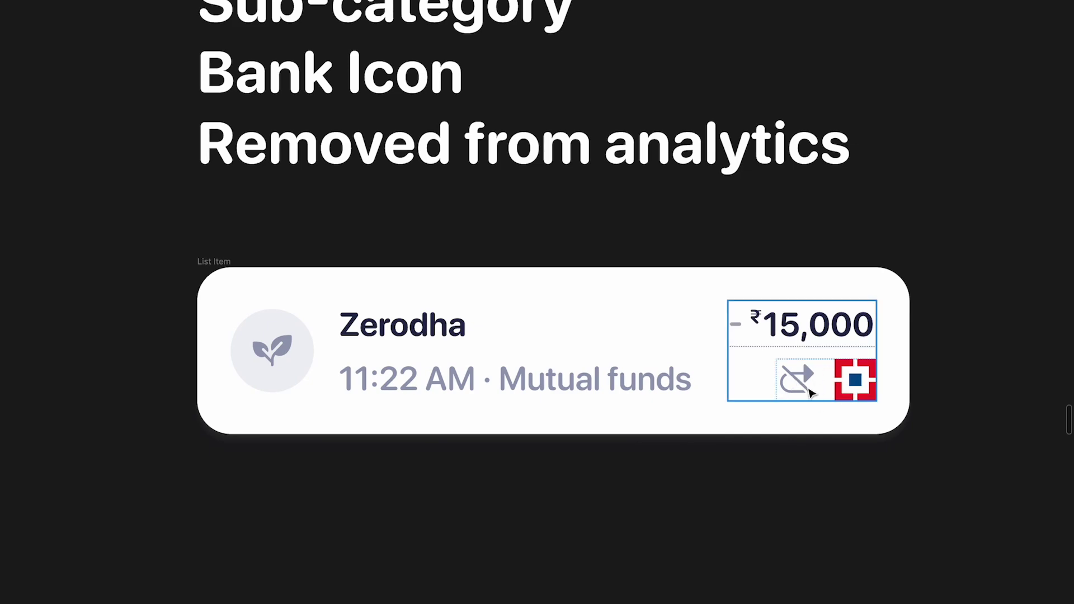
pyautogui.scroll(-5, 811, 392)
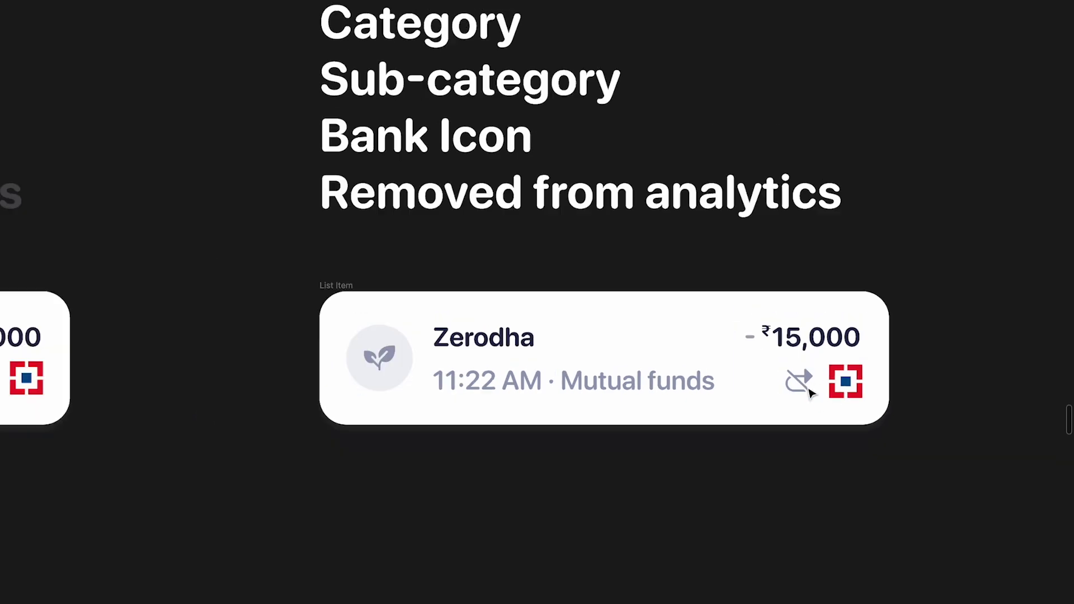
# Duplicate the six transaction cards, place the copies beyond the last variant, and wrap them in an auto layout frame.
pyautogui.moveTo(926, 372); pyautogui.dragTo(383, 342)
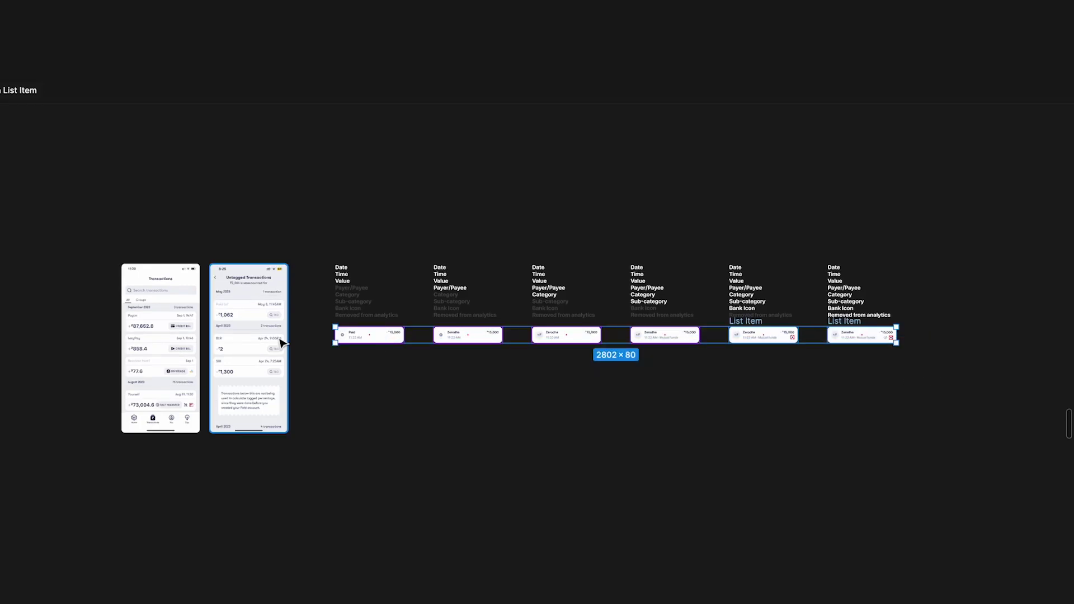
pyautogui.hscroll(5, 282, 344)
pyautogui.moveTo(211, 351); pyautogui.dragTo(847, 295)
pyautogui.hscroll(5, 849, 294)
pyautogui.hotkey('shift', 'a')
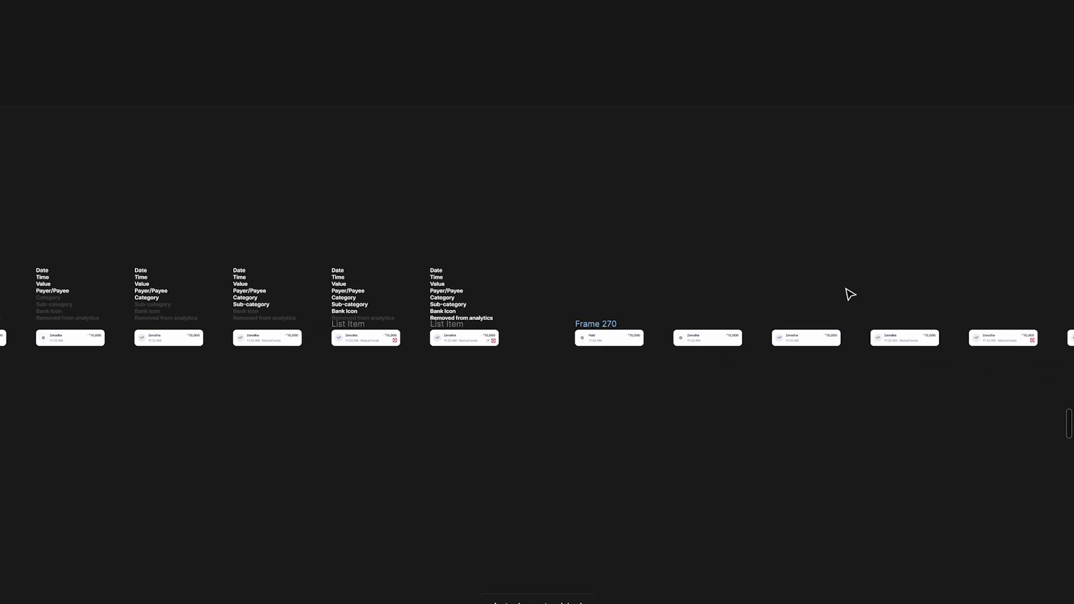
# Change the duplicated cards' auto layout to a vertical stack with a spacing of 20.
pyautogui.hotkey('ctrl', '\\')
pyautogui.hscroll(6, 774, 361)
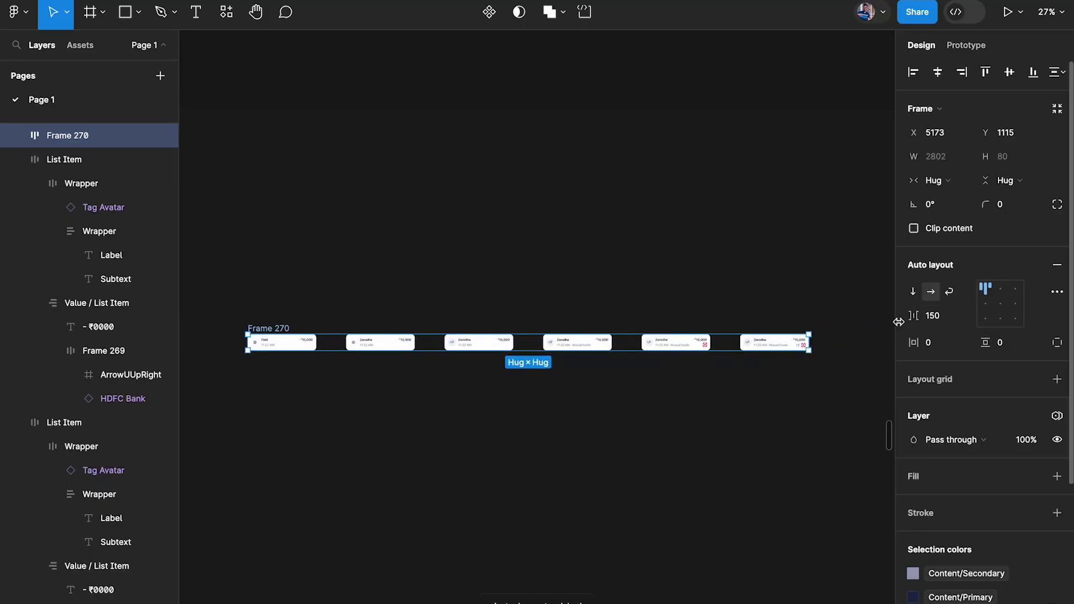
pyautogui.scroll(-3, 619, 341)
pyautogui.click(948, 319)
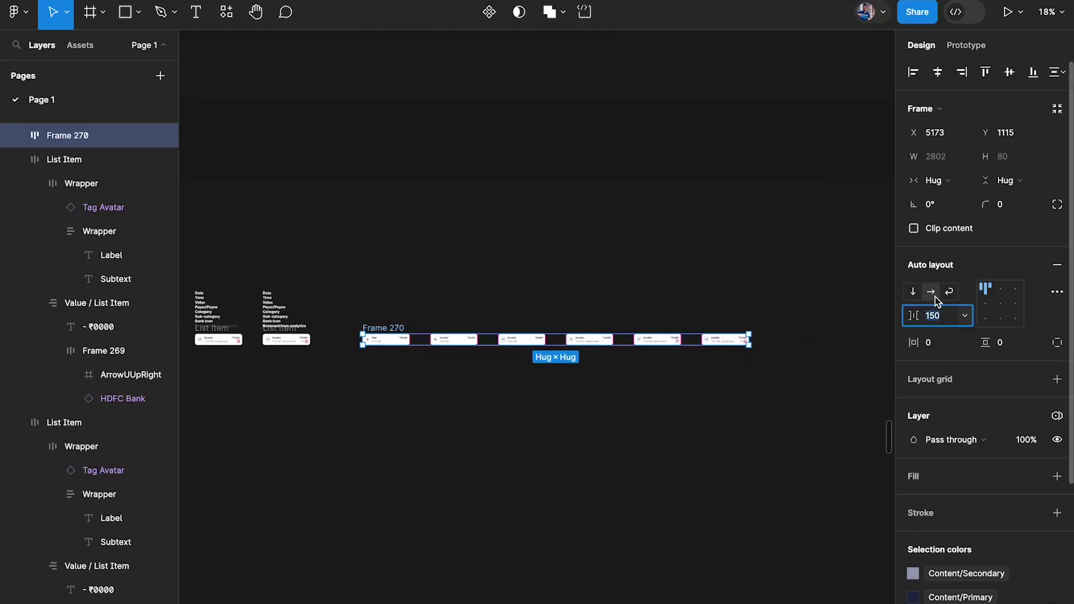
pyautogui.click(913, 291)
pyautogui.click(943, 316)
pyautogui.write('20')
pyautogui.press('Return')
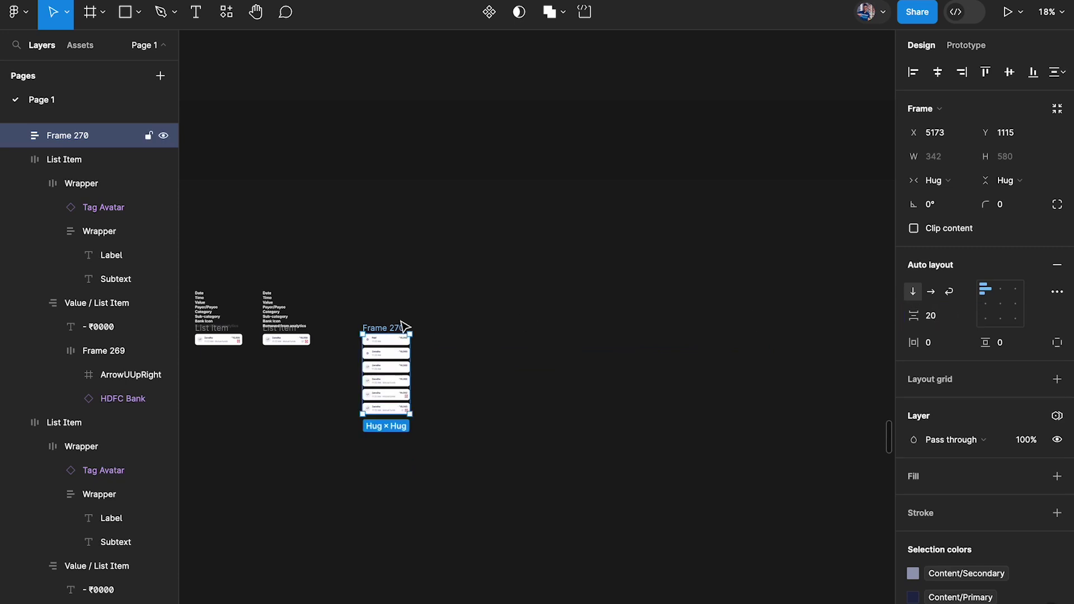
# Move the stacked card frame up to about X 5143, Y 800, then hide the interface and deselect the frame.
pyautogui.scroll(5, 403, 324)
pyautogui.moveTo(475, 292); pyautogui.dragTo(464, 183)
pyautogui.scroll(3, 469, 187)
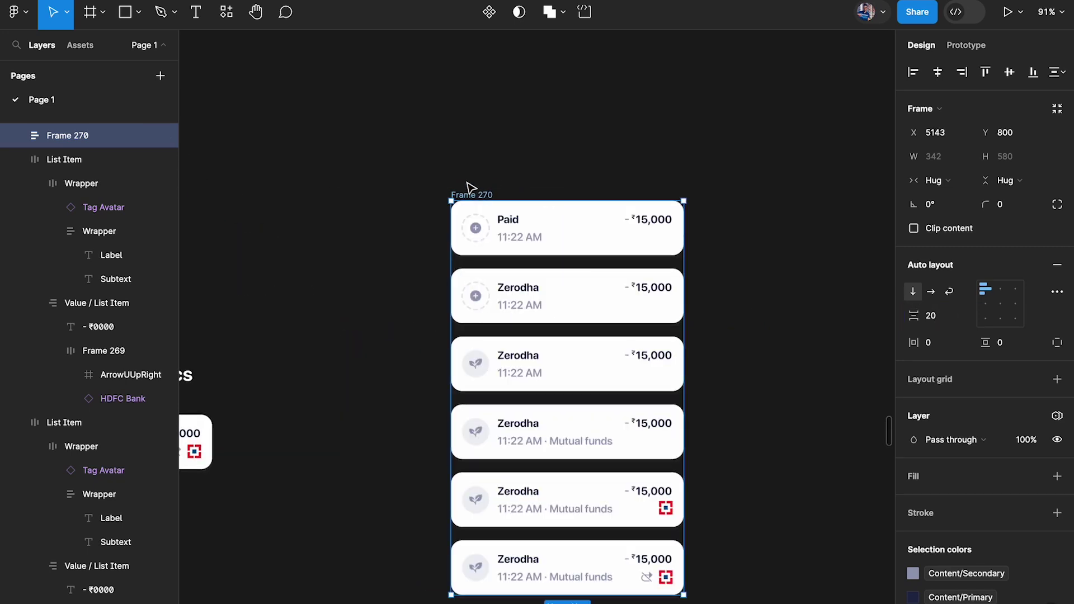
pyautogui.hotkey('ctrl', '\\')
pyautogui.scroll(-3, 414, 216)
pyautogui.hscroll(1, 415, 216)
pyautogui.click(347, 234)
pyautogui.scroll(-1, 347, 233)
pyautogui.hscroll(1, 347, 234)
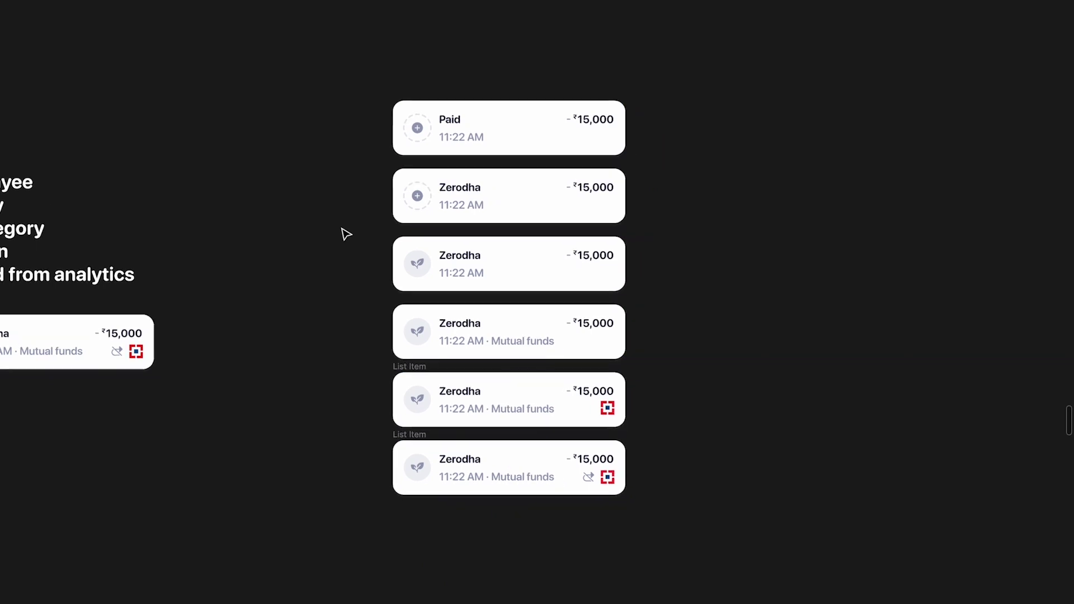
# Compare the six stacked transaction cards with the row of variants and their attribute lists.
pyautogui.scroll(3, 345, 233)
pyautogui.hscroll(2, 250, 384)
pyautogui.scroll(1, 250, 384)
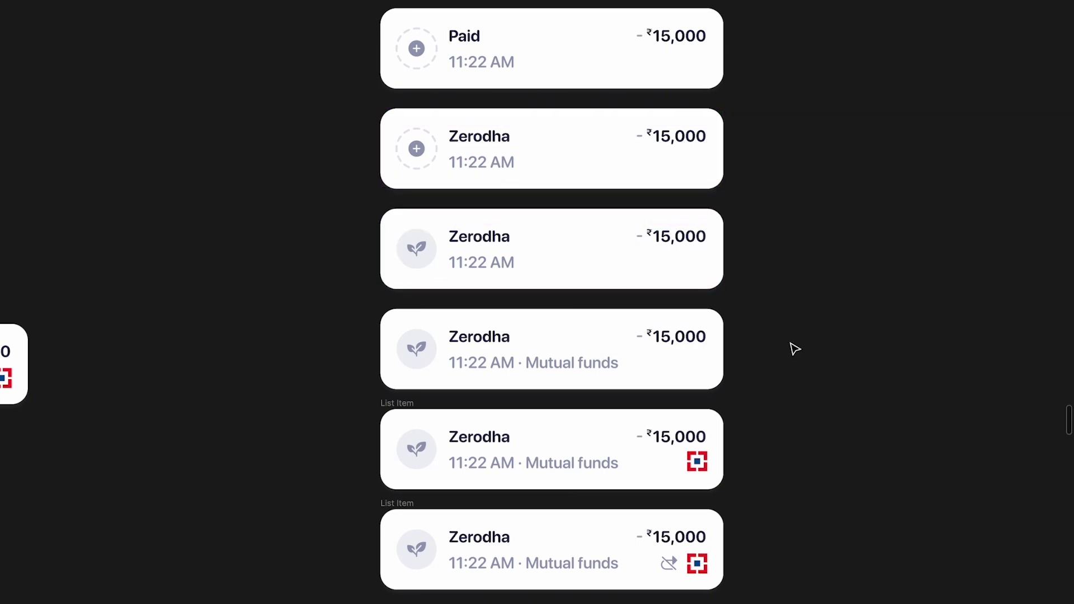
pyautogui.scroll(-5, 795, 349)
pyautogui.hscroll(10, 795, 348)
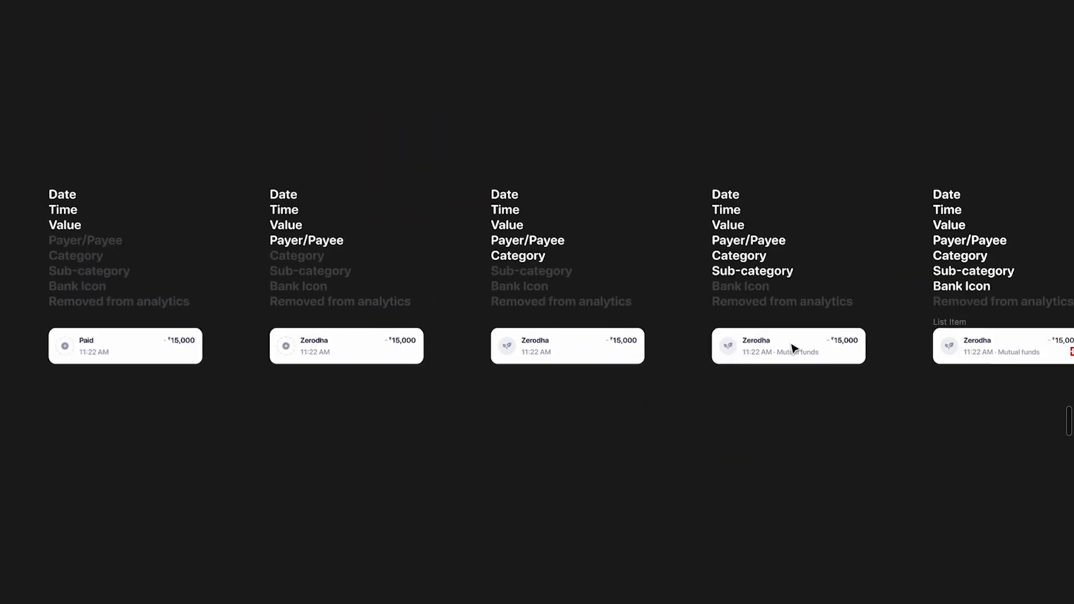
pyautogui.hscroll(3, 843, 320)
pyautogui.scroll(6, 845, 319)
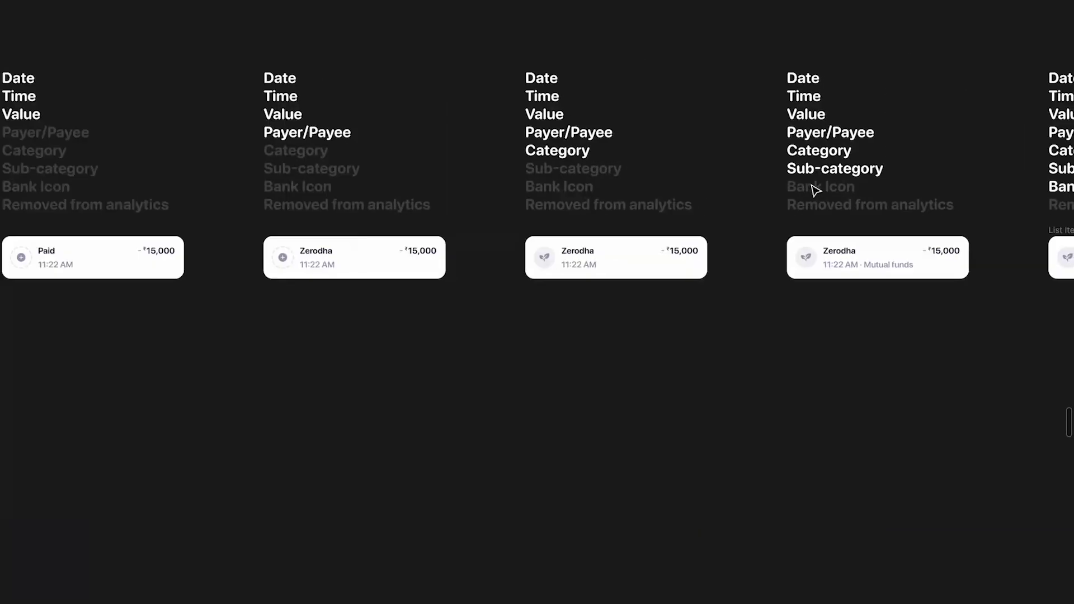
pyautogui.scroll(5, 623, 209)
pyautogui.scroll(-6, 623, 208)
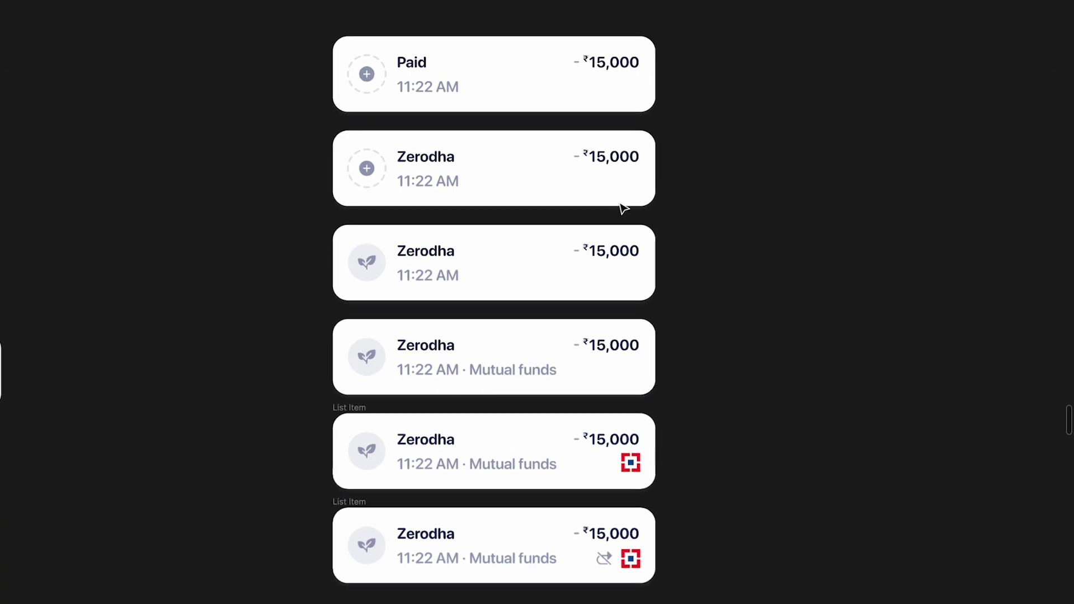
# Draw a frame about 501 × 707 around the six stacked transaction cards as their background.
pyautogui.click(498, 173)
pyautogui.press('f')
pyautogui.moveTo(387, 63)
pyautogui.mouseDown()
pyautogui.moveTo(670, 445)
pyautogui.moveTo(690, 491)
pyautogui.mouseUp()
pyautogui.scroll(2, 708, 292)
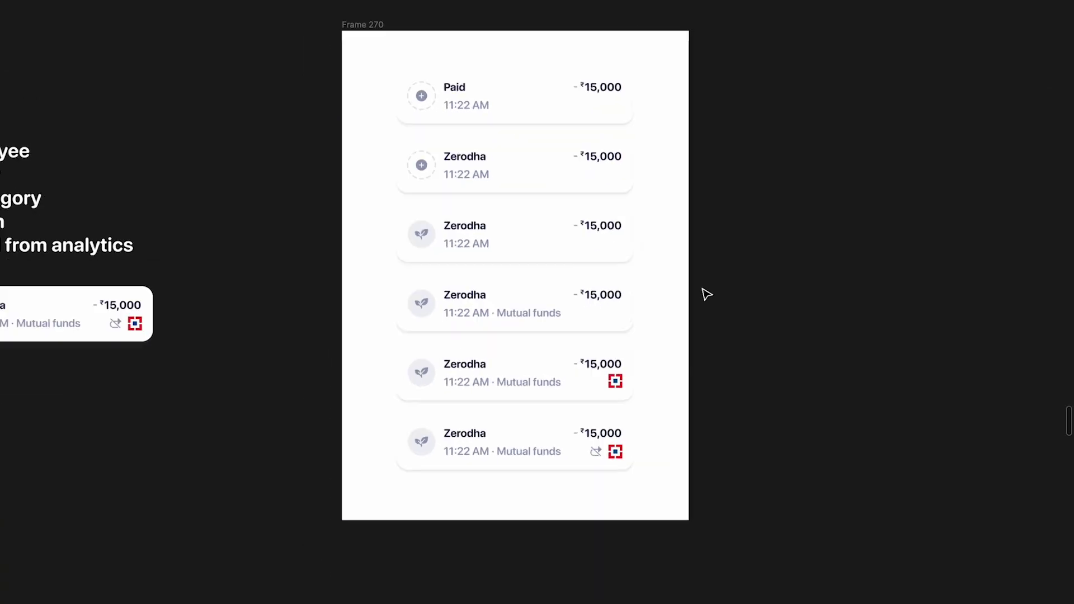
pyautogui.press('Escape')
# Fill the new frame behind the cards with the light grey Surface library color.
pyautogui.hotkey('ctrl', '\\')
pyautogui.click(361, 84)
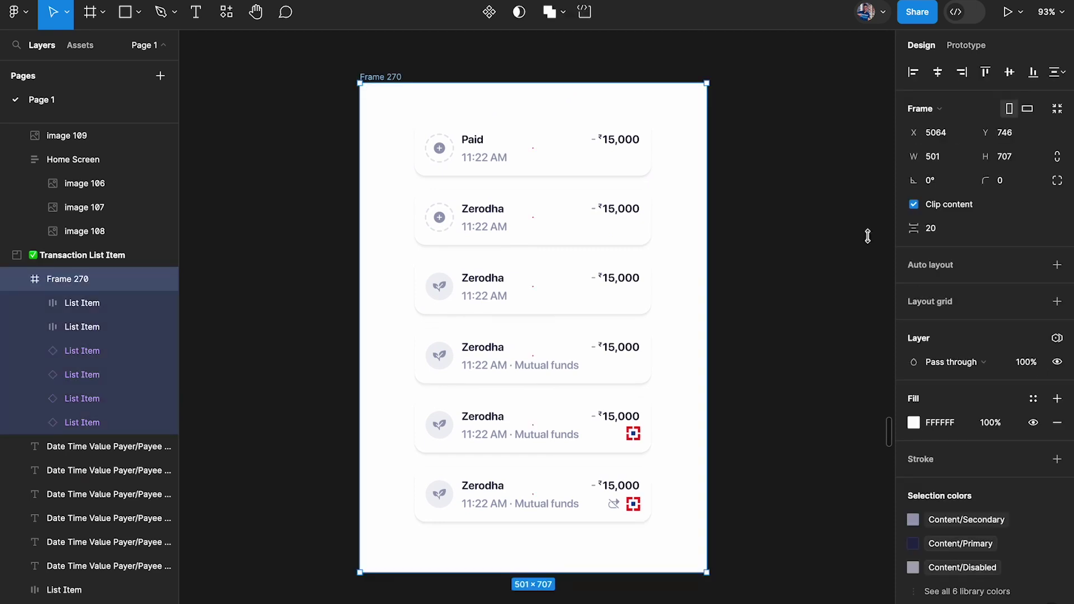
pyautogui.click(1033, 398)
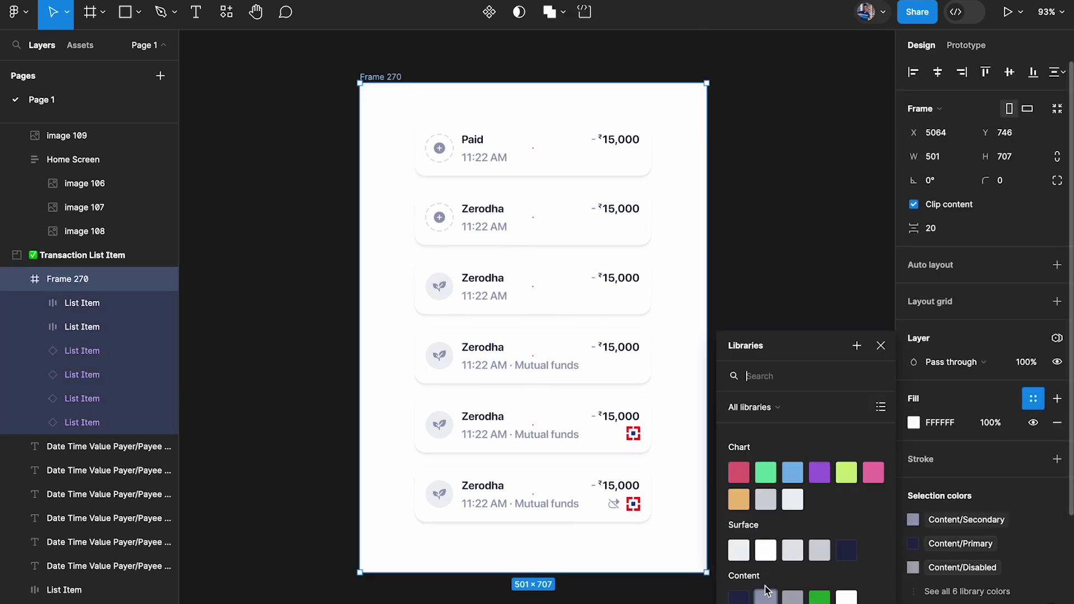
pyautogui.click(744, 552)
pyautogui.press('Escape')
pyautogui.hotkey('ctrl', '\\')
pyautogui.scroll(1, 808, 361)
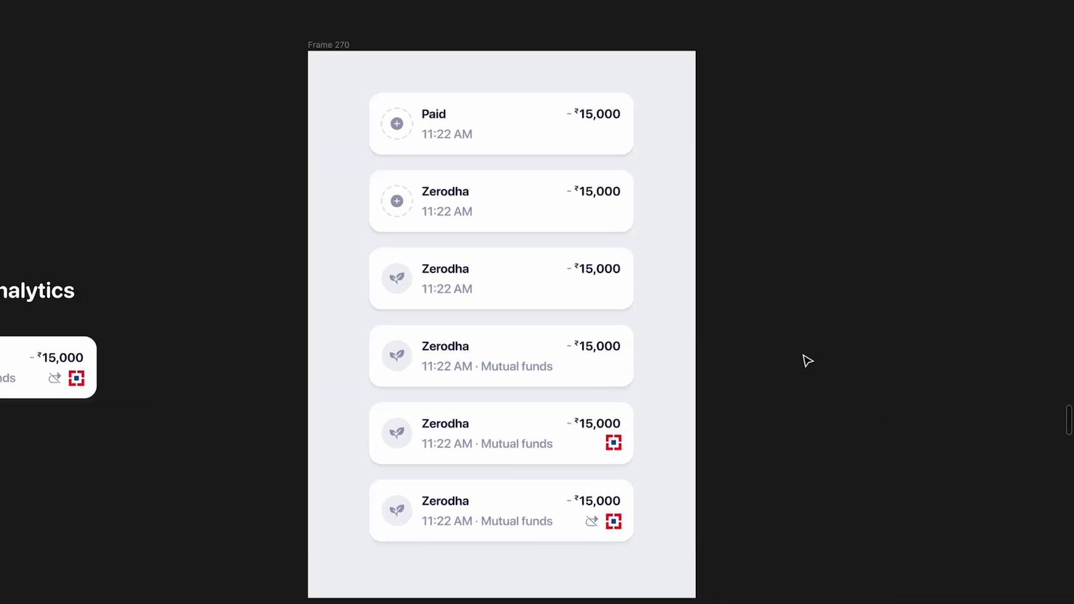
# Examine the plus icons on the uncategorized cards against the Tag buttons on the Untagged Transactions screen.
pyautogui.hscroll(-1, 808, 361)
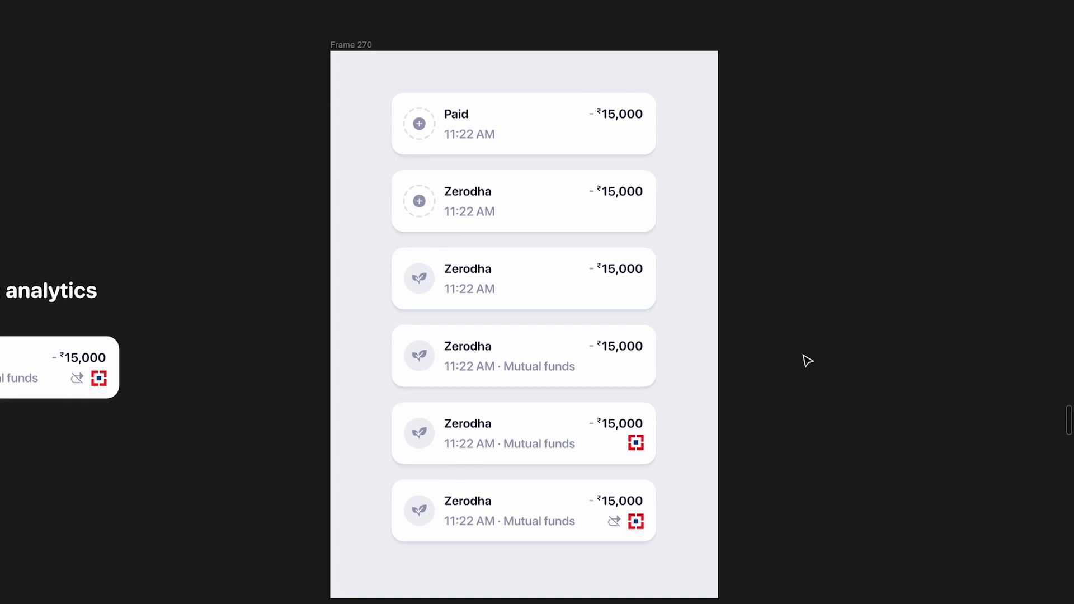
pyautogui.scroll(5, 457, 95)
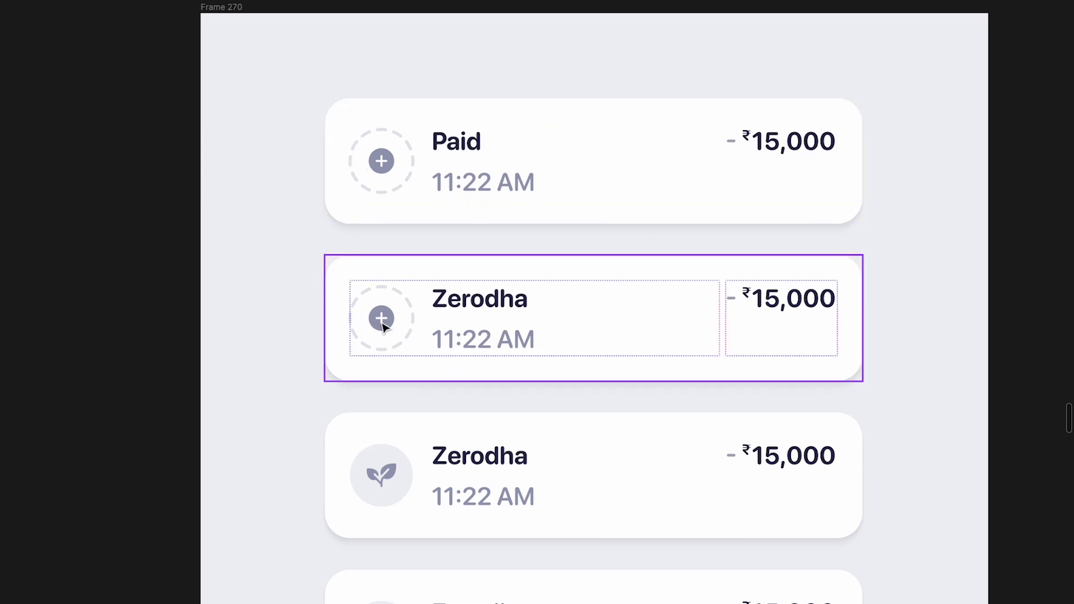
pyautogui.scroll(-3, 457, 151)
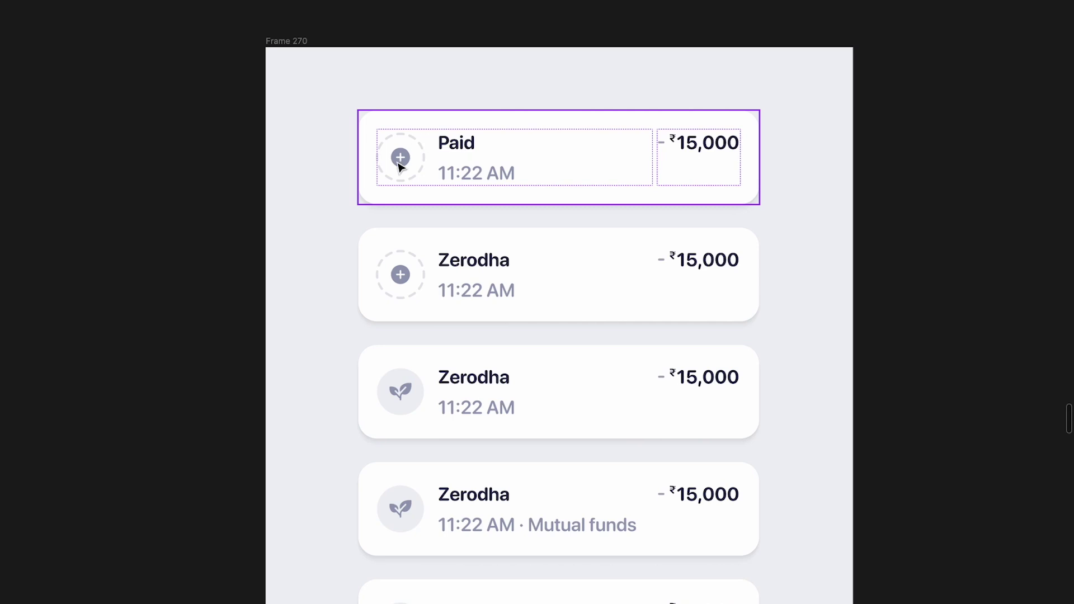
pyautogui.scroll(-5, 401, 166)
pyautogui.hscroll(-15, 401, 167)
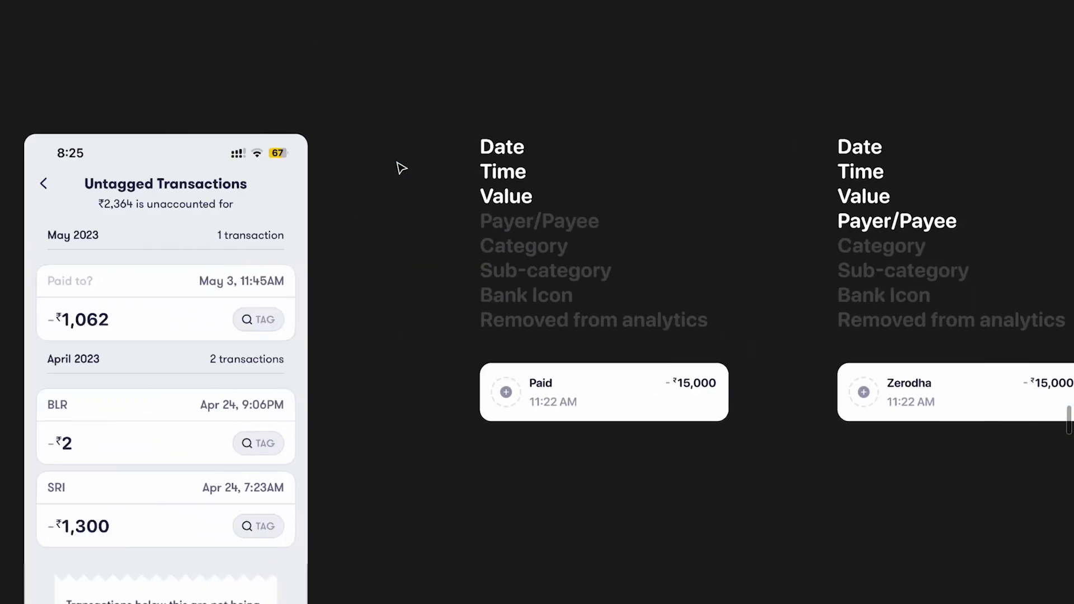
pyautogui.scroll(5, 423, 236)
pyautogui.scroll(-3, 442, 353)
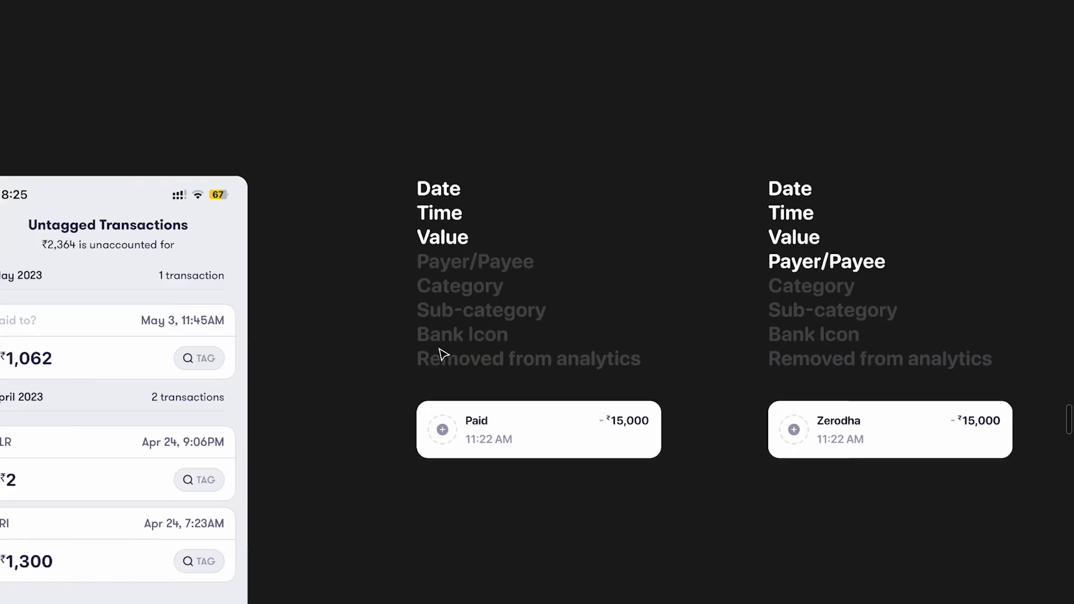
pyautogui.hscroll(15, 444, 355)
pyautogui.scroll(4, 467, 215)
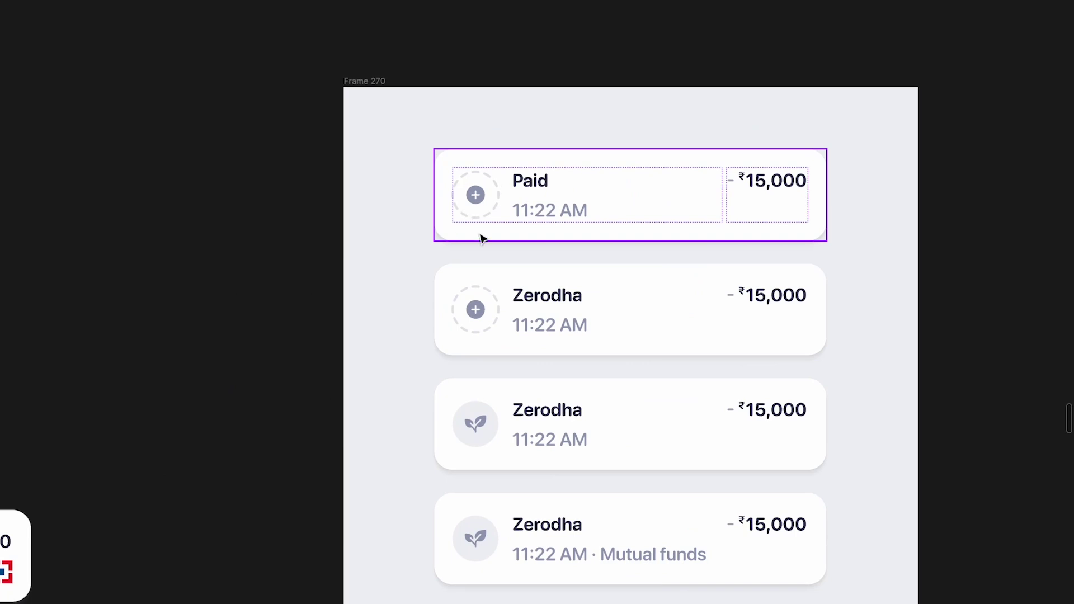
pyautogui.scroll(-3, 484, 194)
pyautogui.scroll(3, 479, 224)
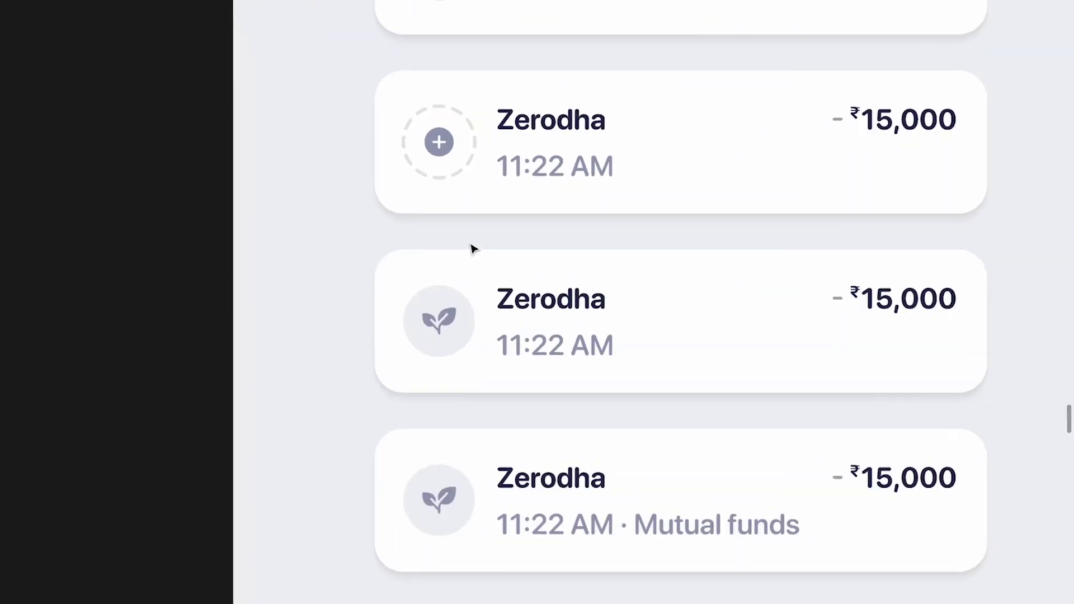